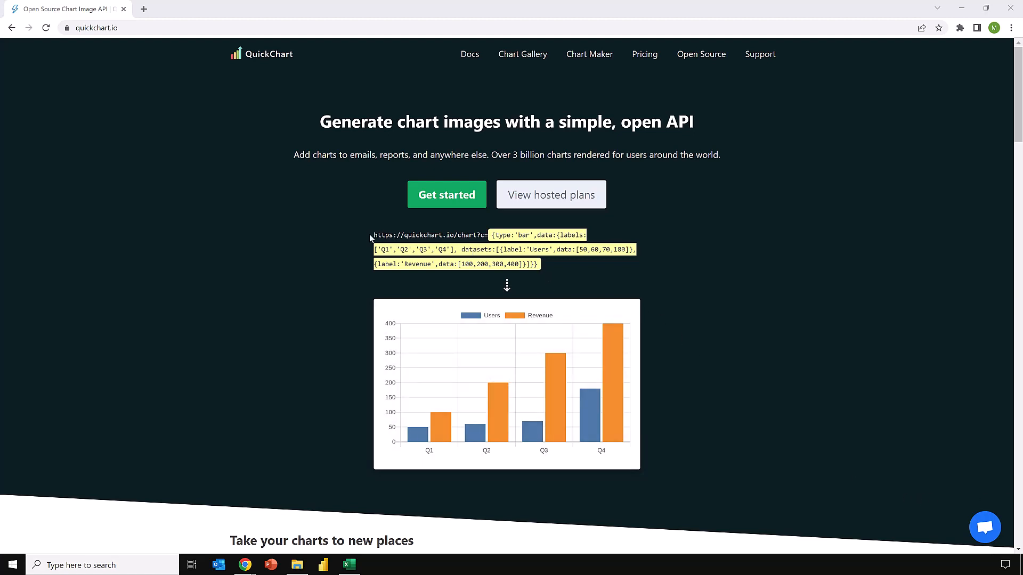
Copy the sample bar chart URL from the QuickChart homepage into cell B5 of the Excel sheet, under Original URL.
{"action": "left_click_drag", "start_coordinate": [375, 235], "coordinate": [545, 265]}
{"action": "key", "text": "ctrl+c"}
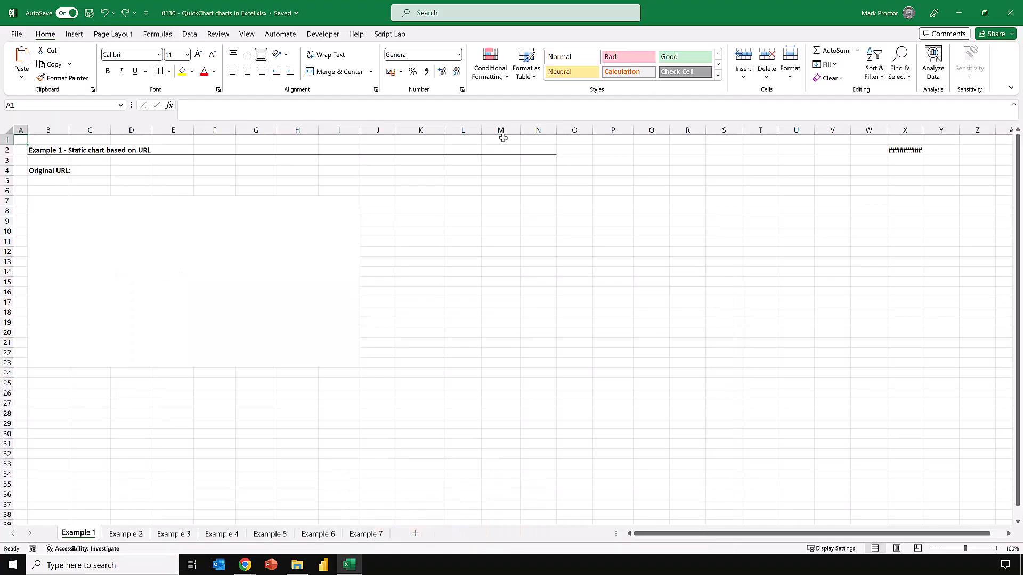
{"action": "left_click", "coordinate": [58, 180]}
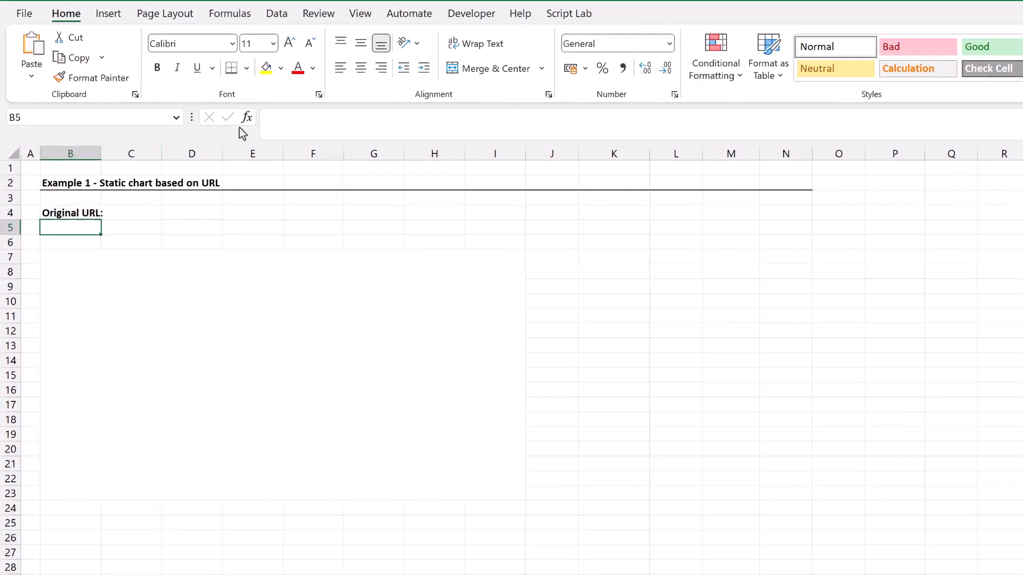
{"action": "left_click", "coordinate": [287, 118]}
{"action": "key", "text": "ctrl+v"}
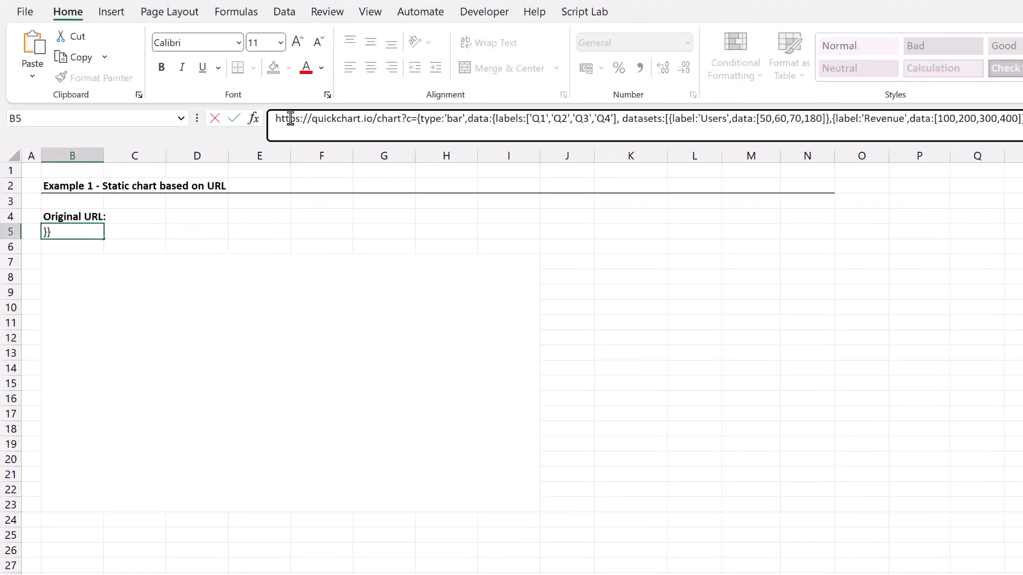
{"action": "key", "text": "Return"}
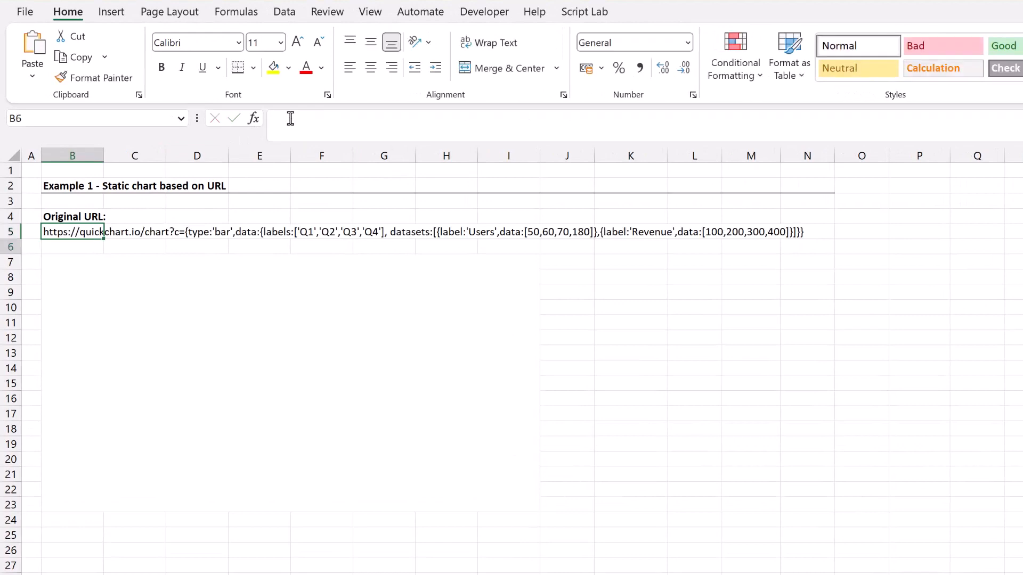
{"action": "key", "text": "Up"}
Enter the formula =IMAGE(B5,,0) in the merged cell B7 to display the chart fitted to the cell.
{"action": "left_click", "coordinate": [160, 312]}
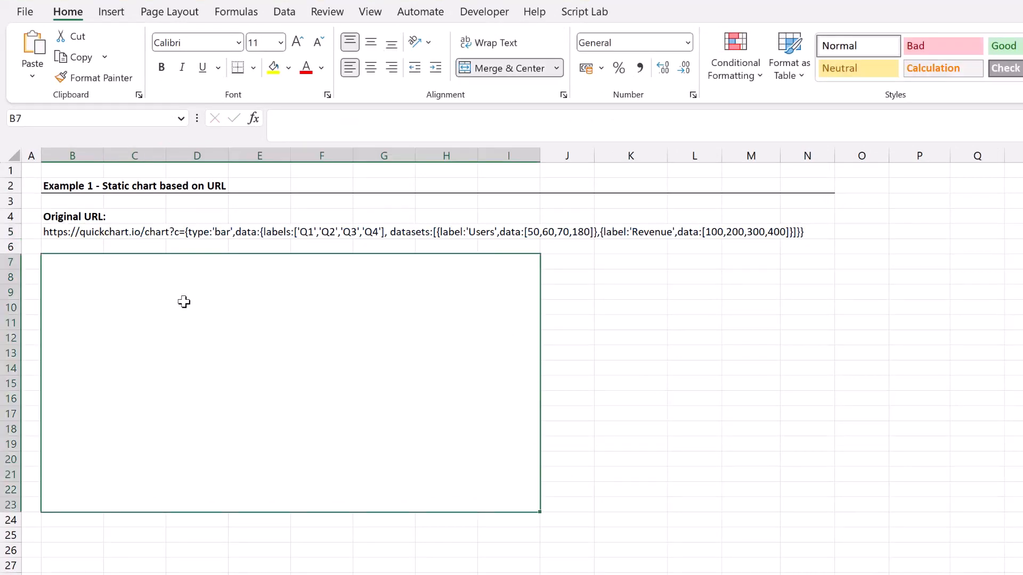
{"action": "type", "text": "="}
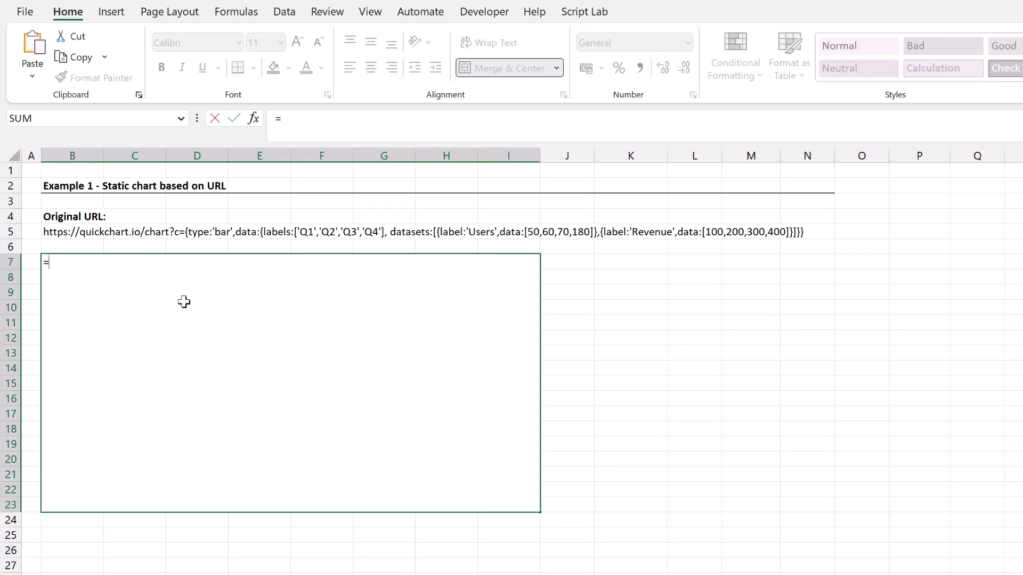
{"action": "type", "text": "IMAGE("}
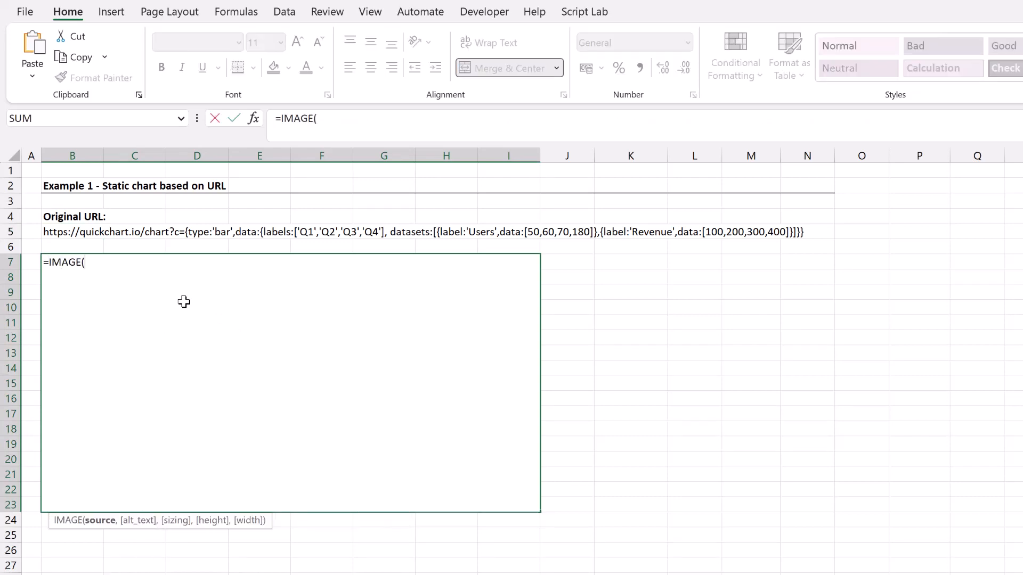
{"action": "left_click", "coordinate": [60, 230]}
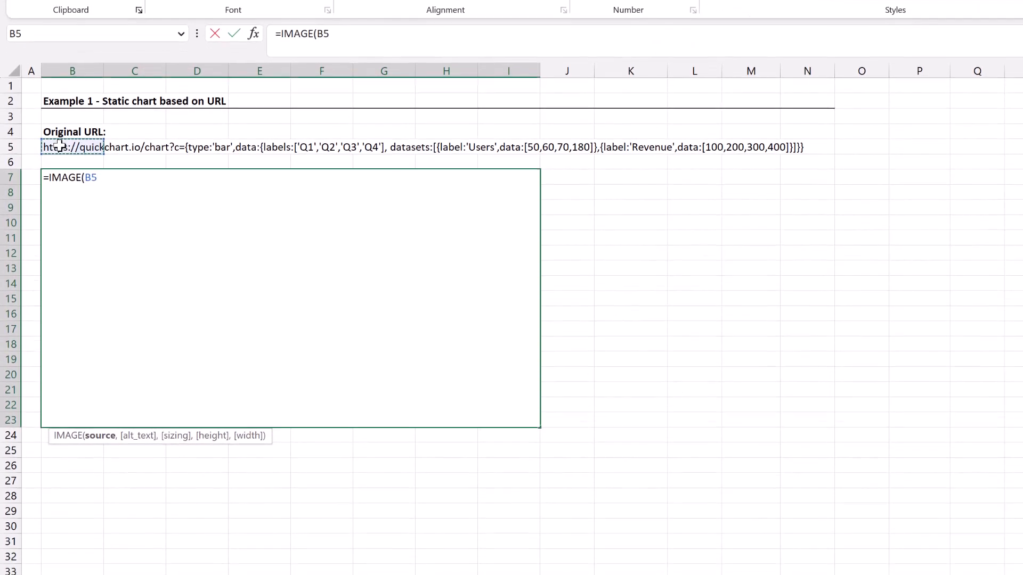
{"action": "type", "text": ",,"}
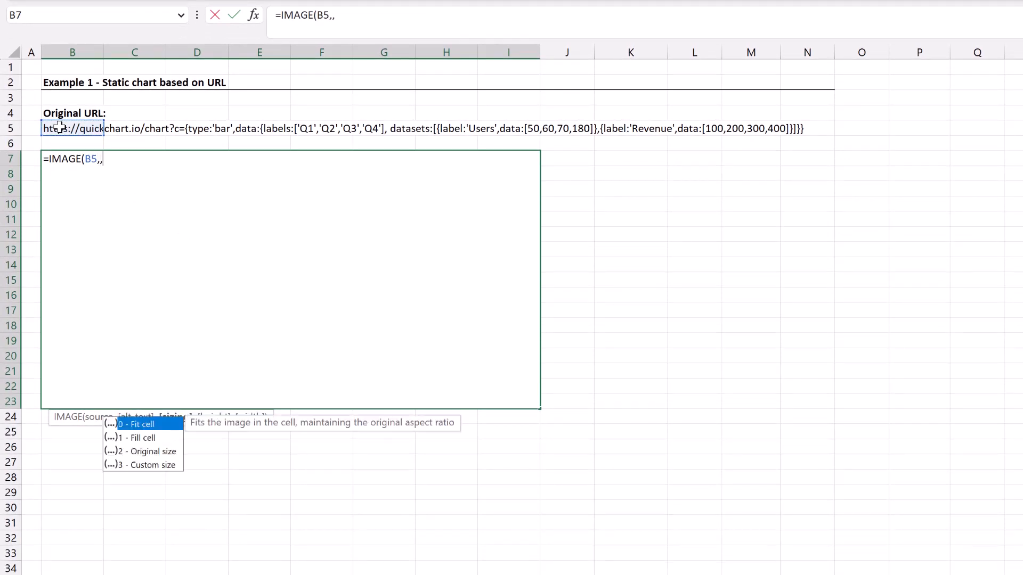
{"action": "type", "text": "0)"}
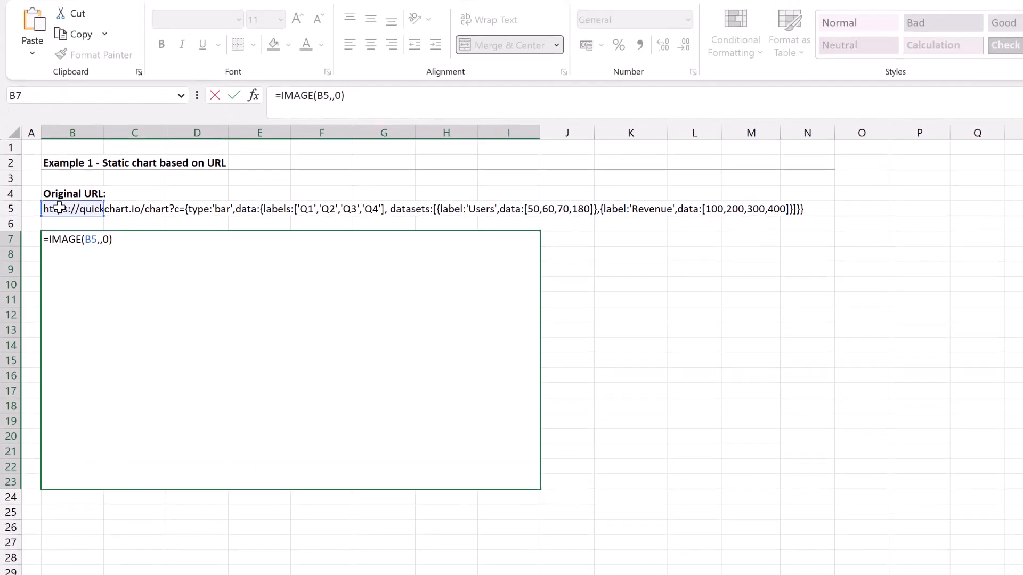
{"action": "key", "text": "Return"}
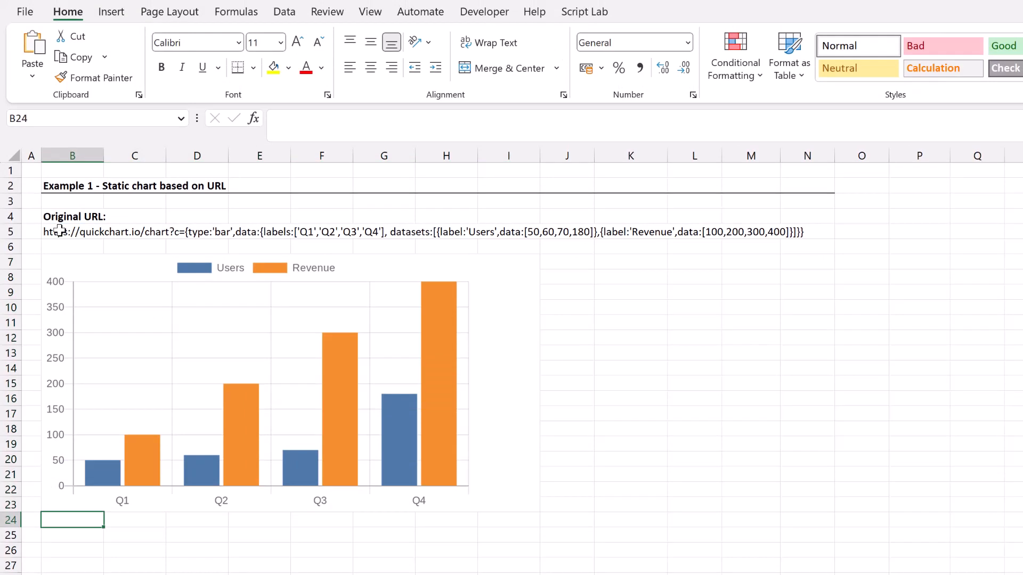
{"action": "left_click", "coordinate": [501, 391]}
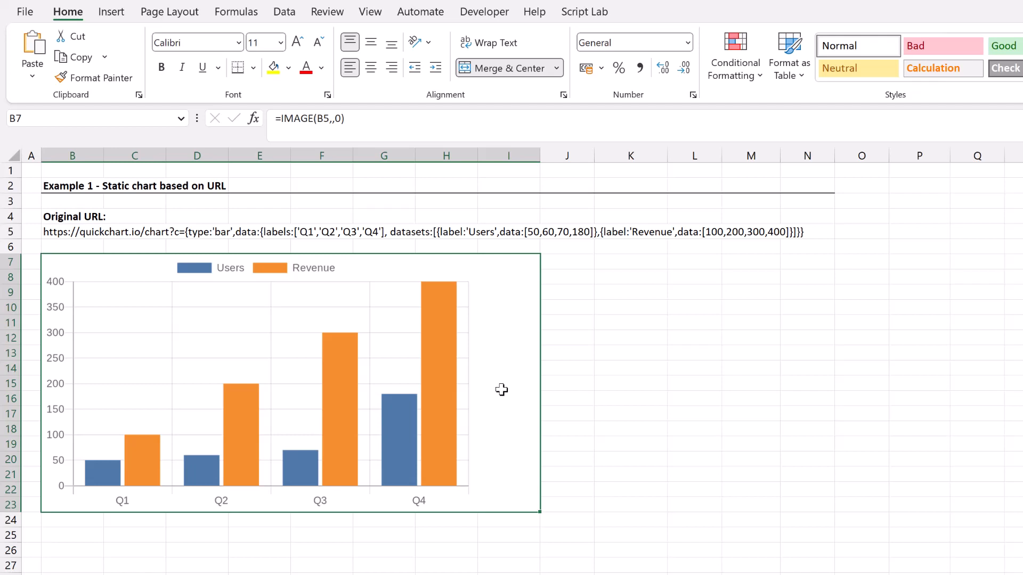
Change the first value of the Users dataset in the B5 chart URL to 300.
{"action": "left_click", "coordinate": [85, 232]}
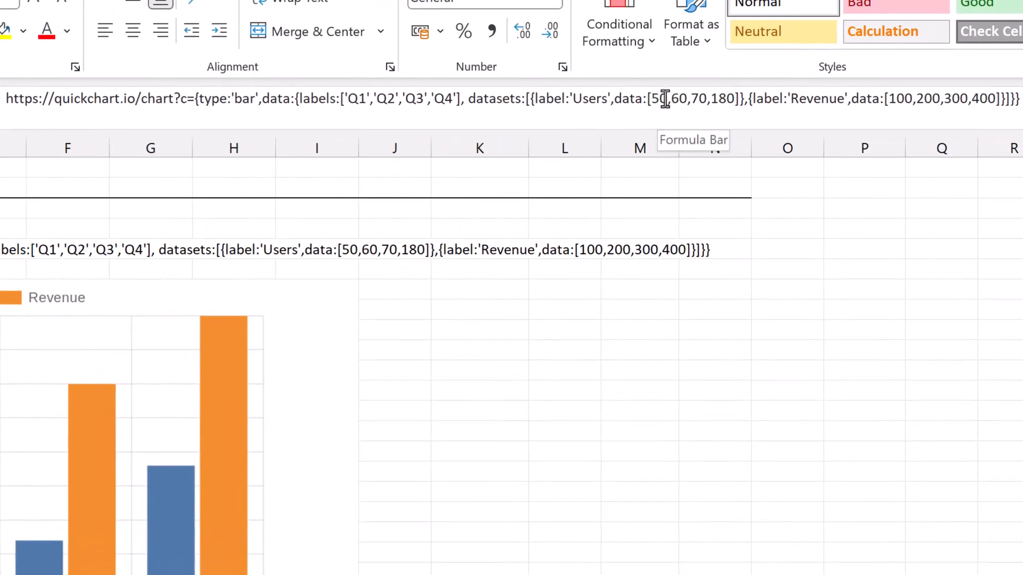
{"action": "left_click", "coordinate": [695, 112]}
{"action": "key", "text": "BackSpace"}
{"action": "key", "text": "BackSpace"}
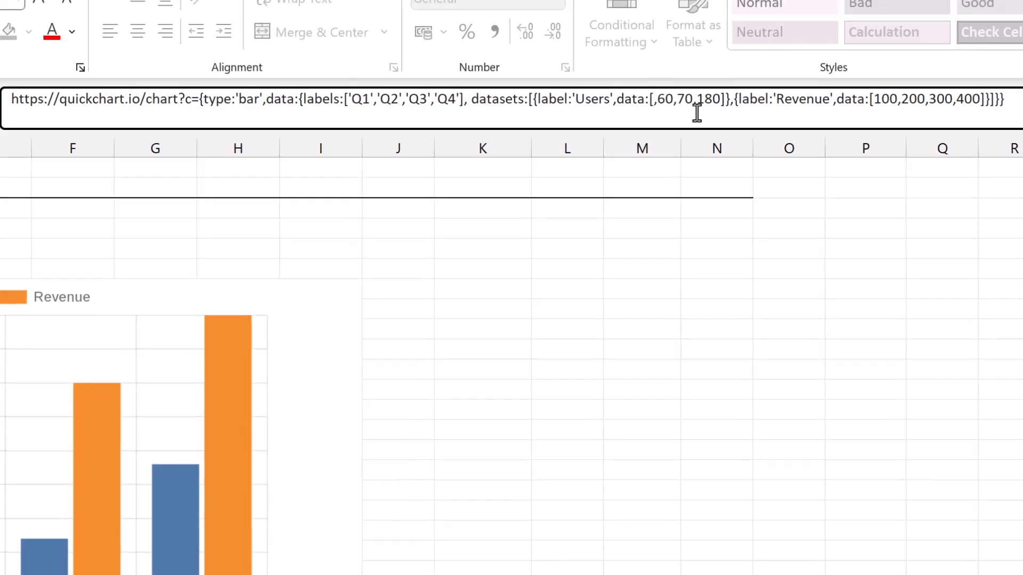
{"action": "type", "text": "300"}
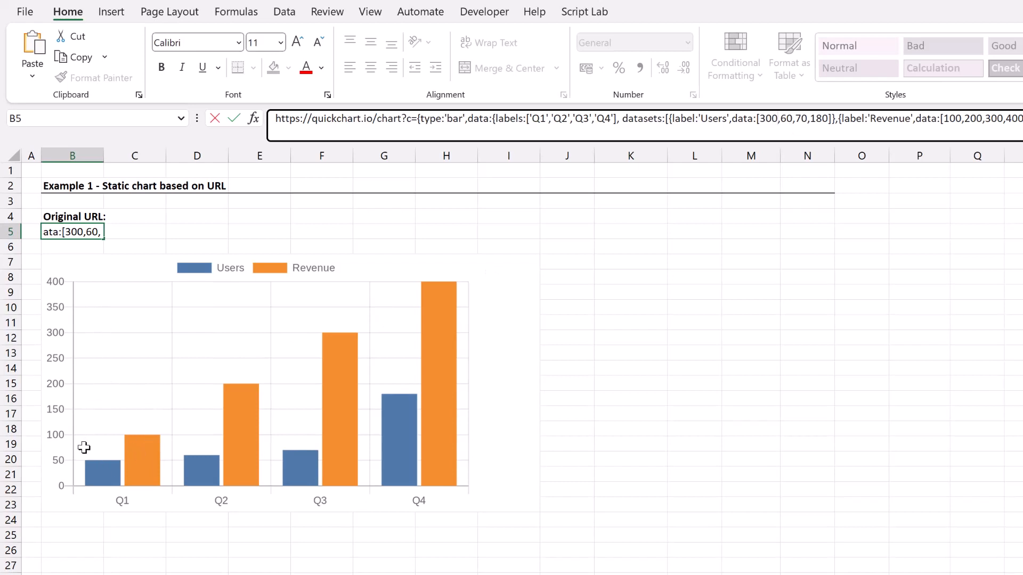
{"action": "key", "text": "Return"}
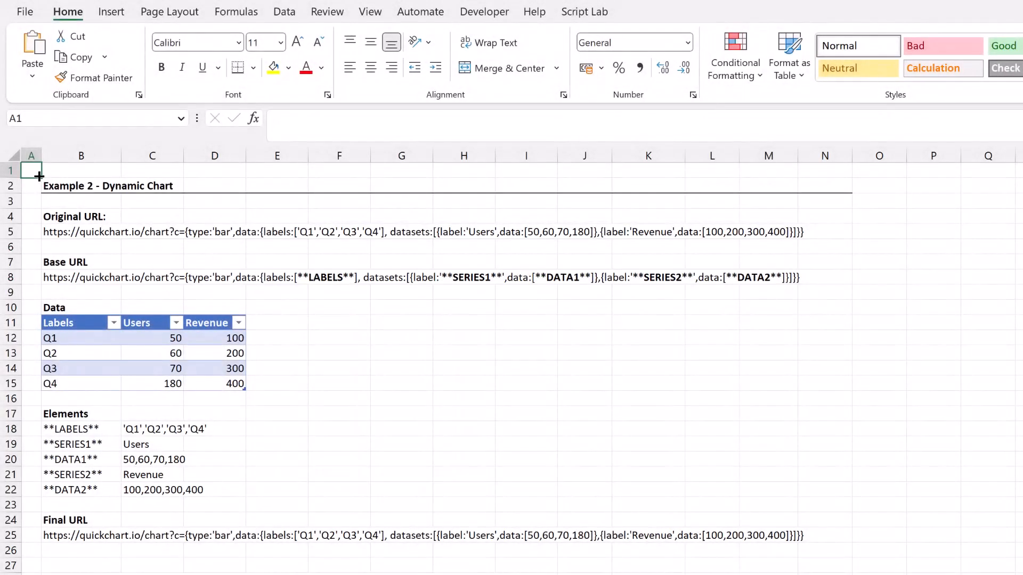
On the Example 2 sheet, examine the original URL, the base URL with its placeholders, and the data table's headers and values.
{"action": "left_click", "coordinate": [77, 233]}
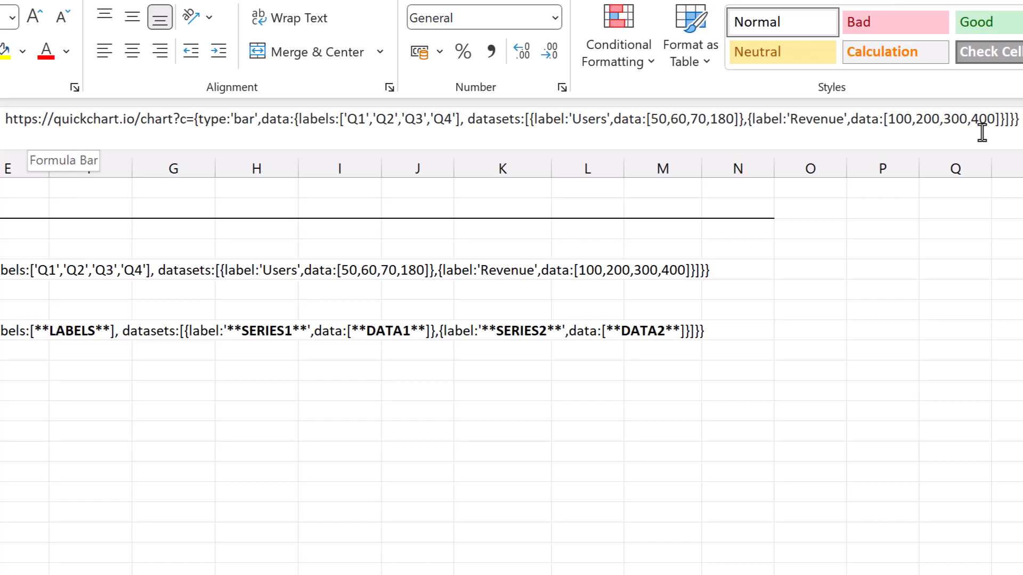
{"action": "left_click", "coordinate": [96, 277]}
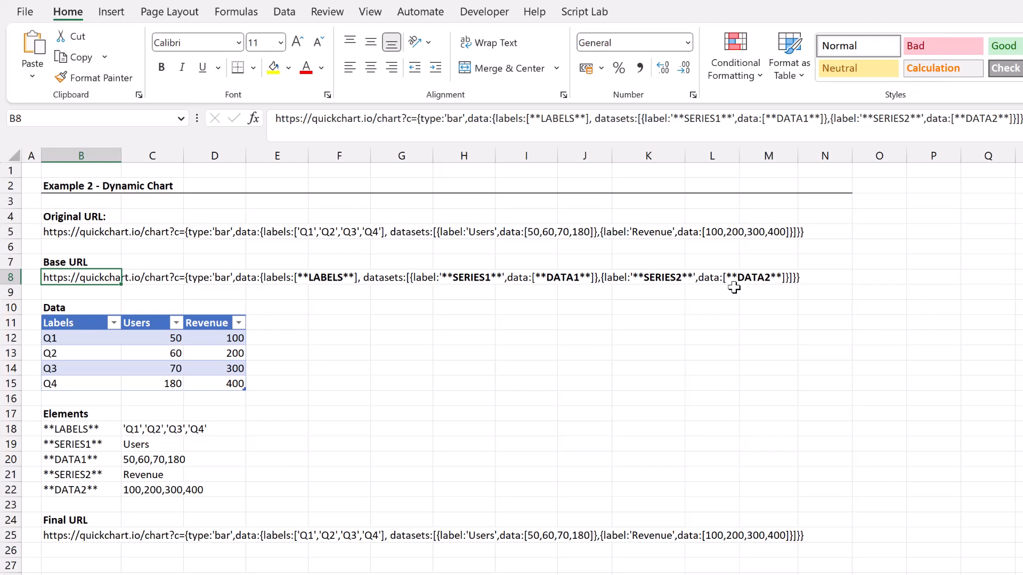
{"action": "left_click_drag", "start_coordinate": [70, 322], "coordinate": [223, 387]}
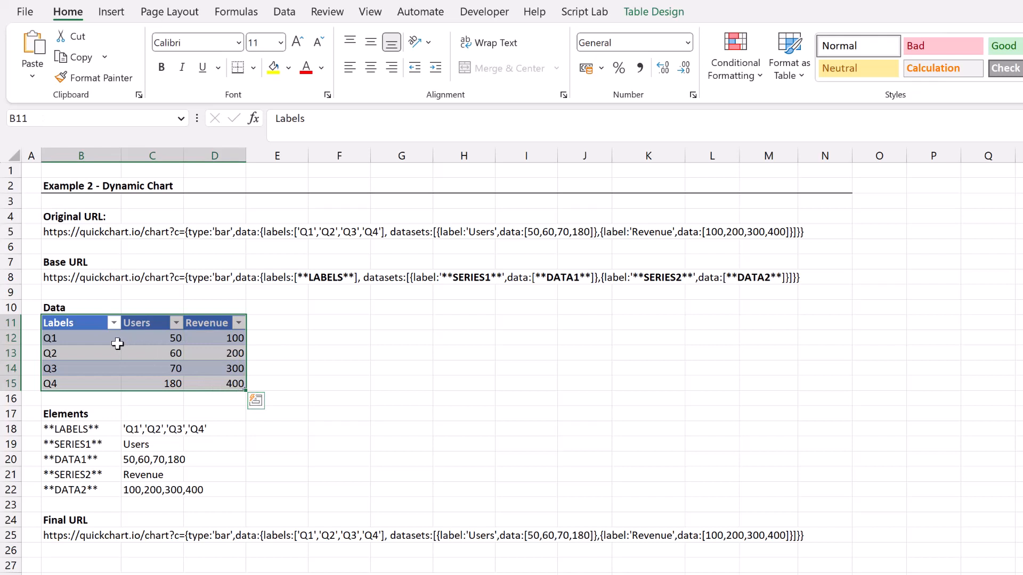
{"action": "left_click", "coordinate": [142, 322]}
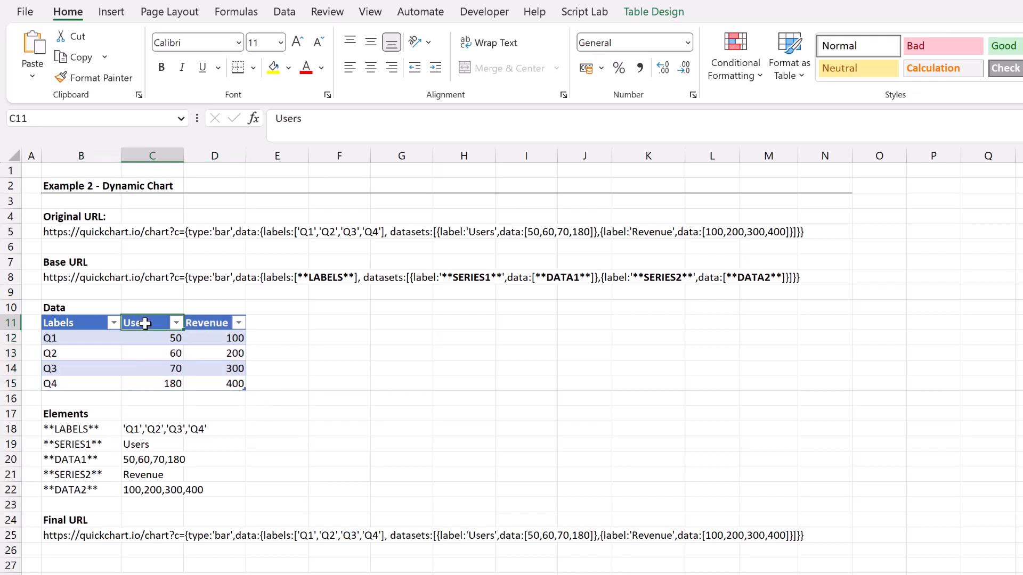
{"action": "left_click", "coordinate": [213, 323]}
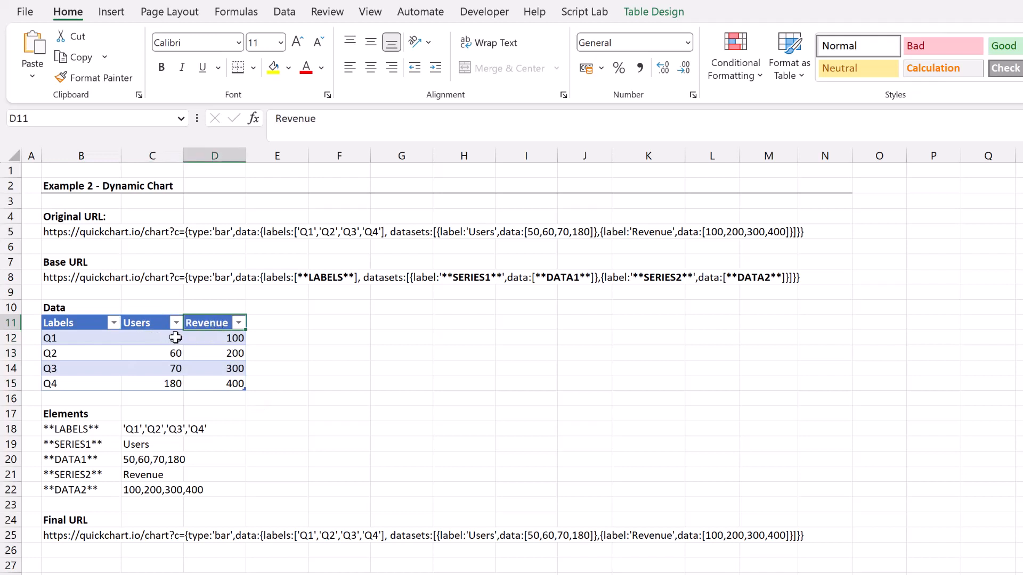
{"action": "left_click_drag", "start_coordinate": [173, 336], "coordinate": [171, 383]}
{"action": "left_click_drag", "start_coordinate": [212, 337], "coordinate": [213, 384]}
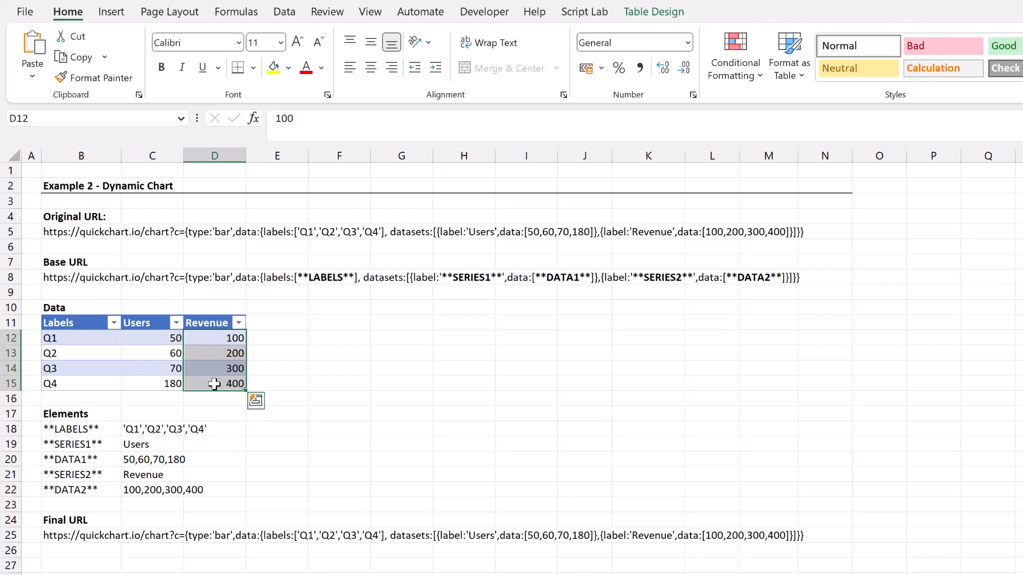
Examine the delimiter, ignore-empty and text arguments of the TEXTJOIN formula for the **LABELS** element in C18.
{"action": "left_click", "coordinate": [147, 429]}
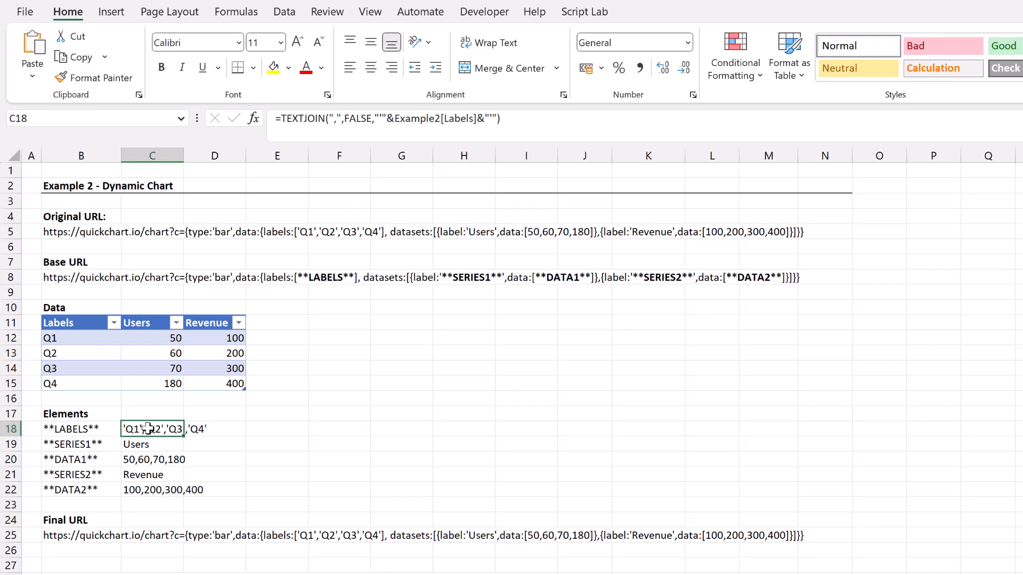
{"action": "double_click", "coordinate": [148, 429]}
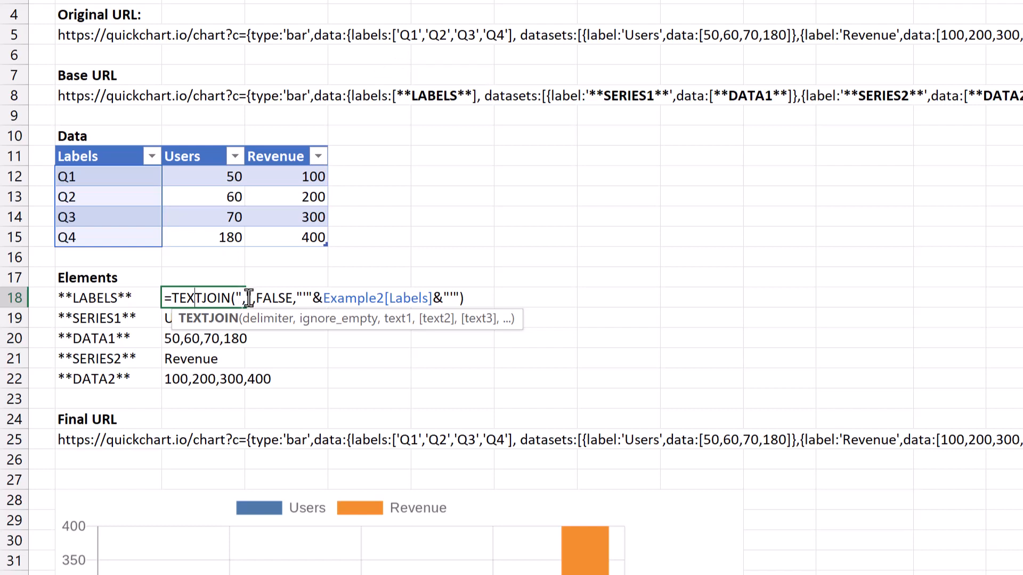
{"action": "left_click_drag", "start_coordinate": [248, 298], "coordinate": [293, 297]}
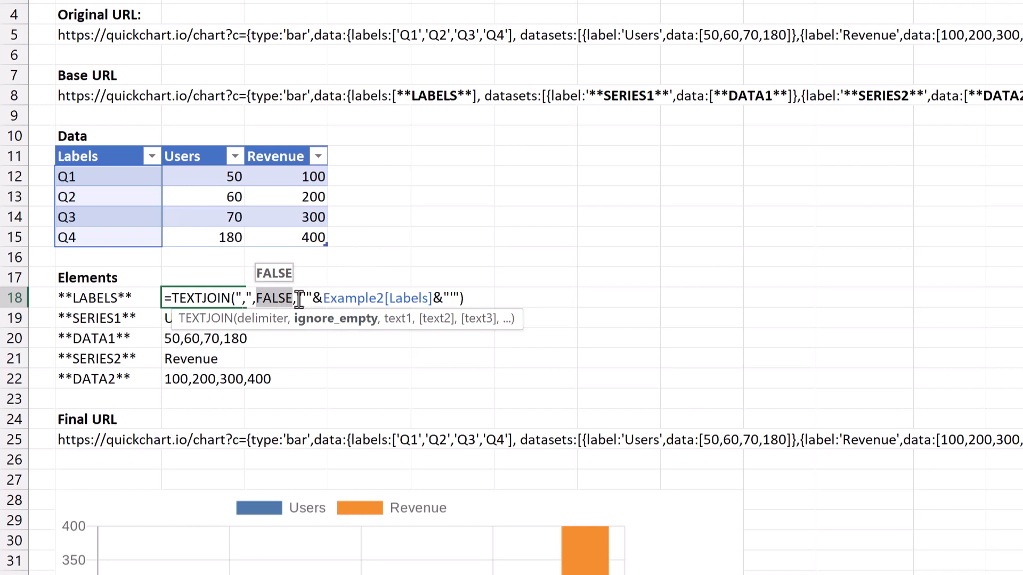
{"action": "left_click_drag", "start_coordinate": [297, 298], "coordinate": [458, 298]}
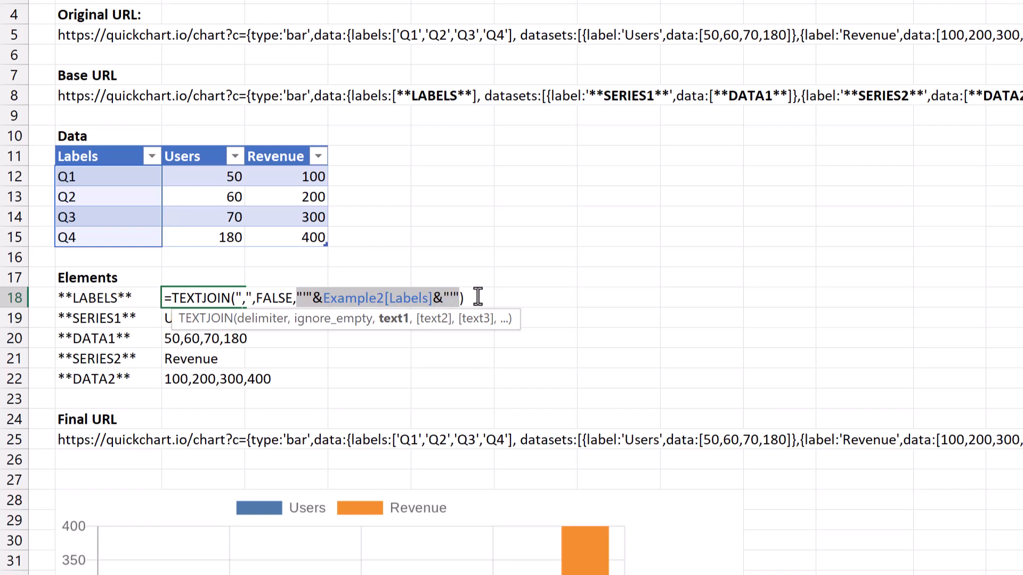
{"action": "key", "text": "Return"}
{"action": "left_click", "coordinate": [219, 290]}
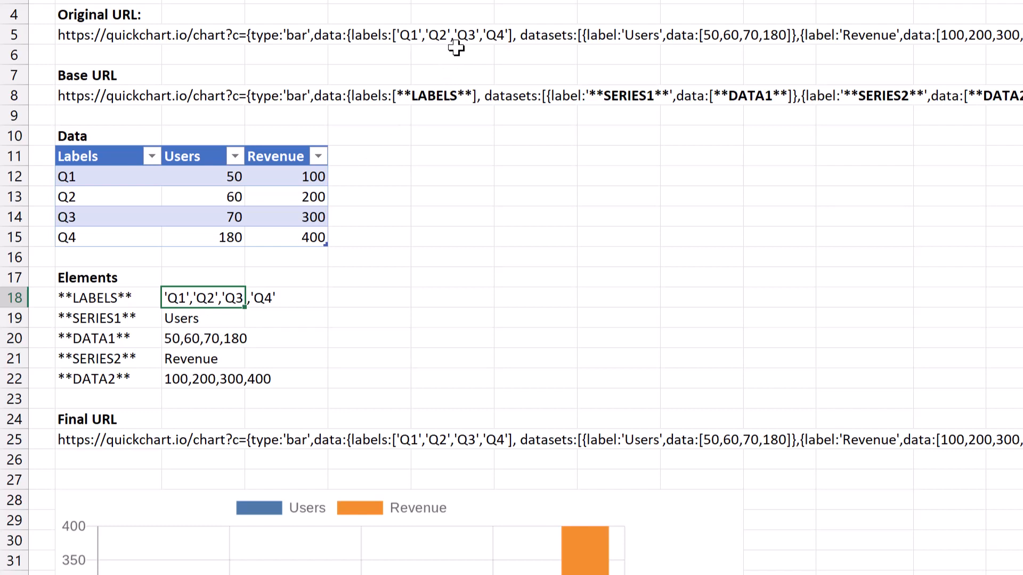
Inspect the **SERIES1** and **DATA1** element formulas in C19 and C20, and check the **SERIES2** and **DATA2** cells below them.
{"action": "double_click", "coordinate": [226, 319]}
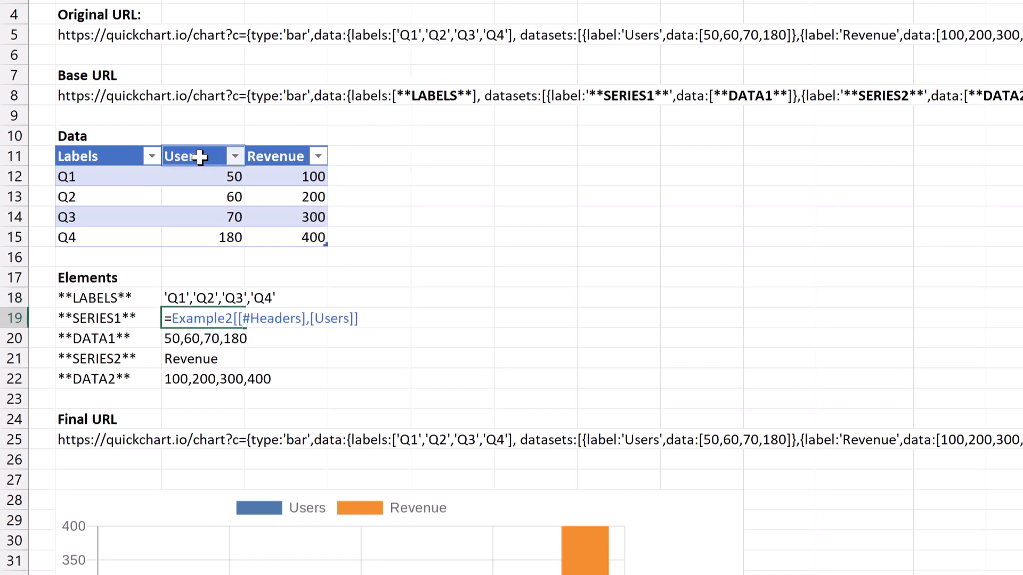
{"action": "key", "text": "Escape"}
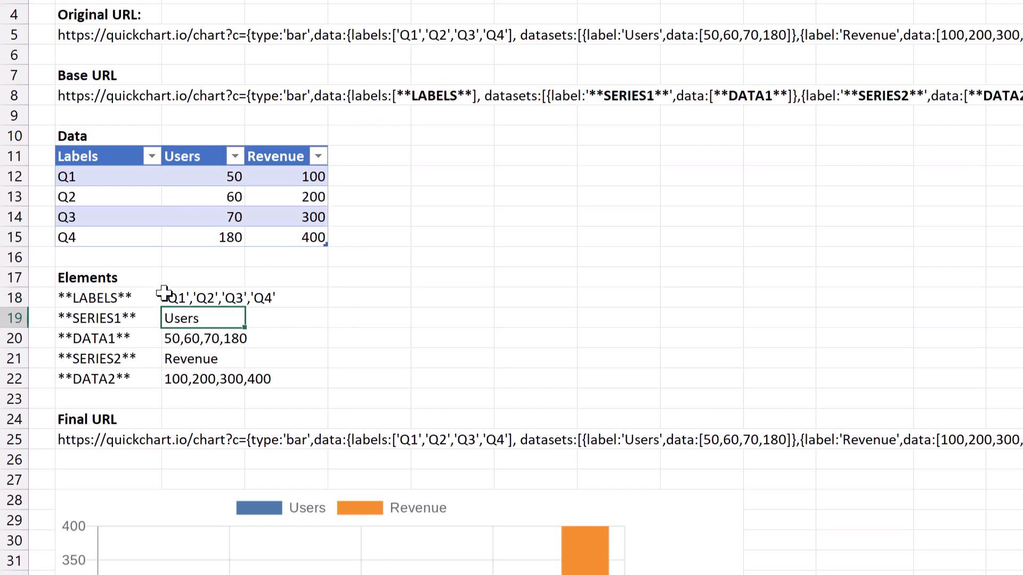
{"action": "double_click", "coordinate": [205, 341]}
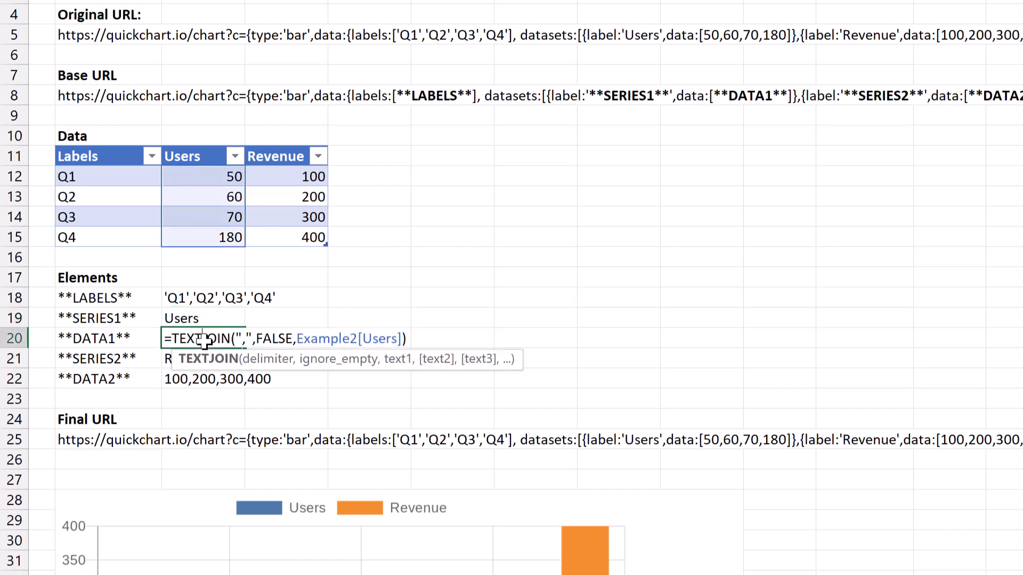
{"action": "left_click_drag", "start_coordinate": [251, 339], "coordinate": [237, 339]}
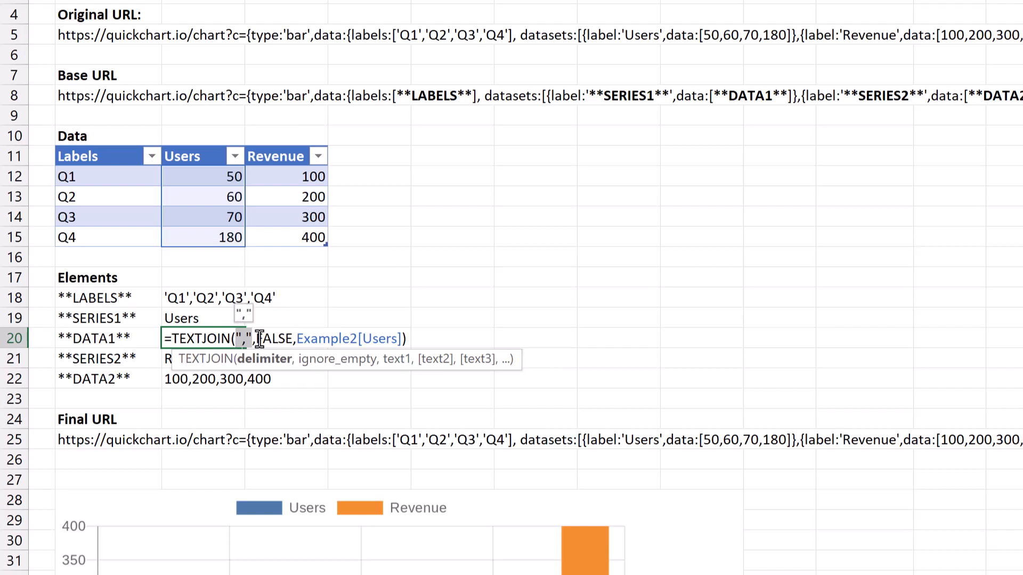
{"action": "left_click_drag", "start_coordinate": [256, 339], "coordinate": [403, 339]}
{"action": "left_click", "coordinate": [302, 339]}
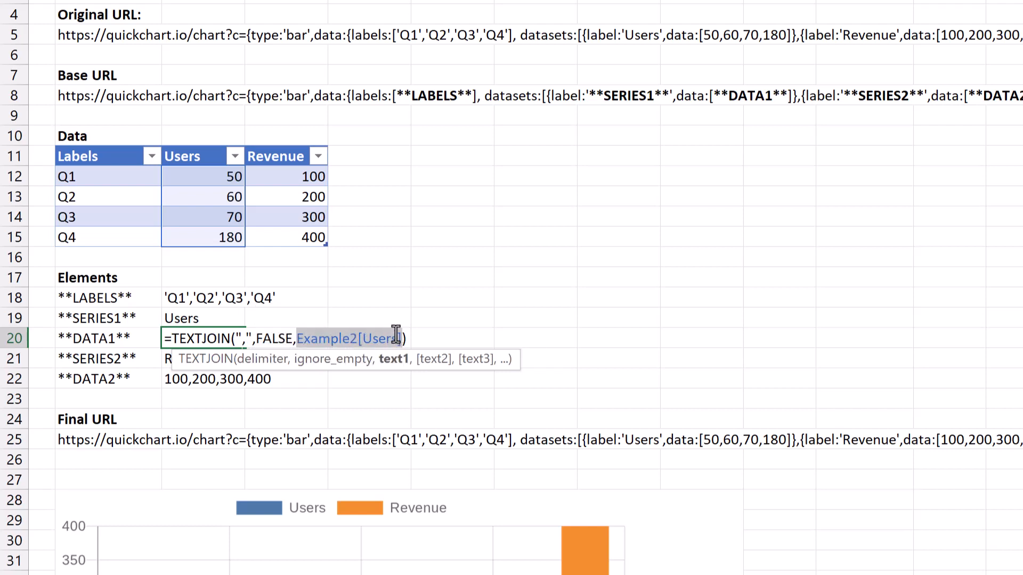
{"action": "key", "text": "Escape"}
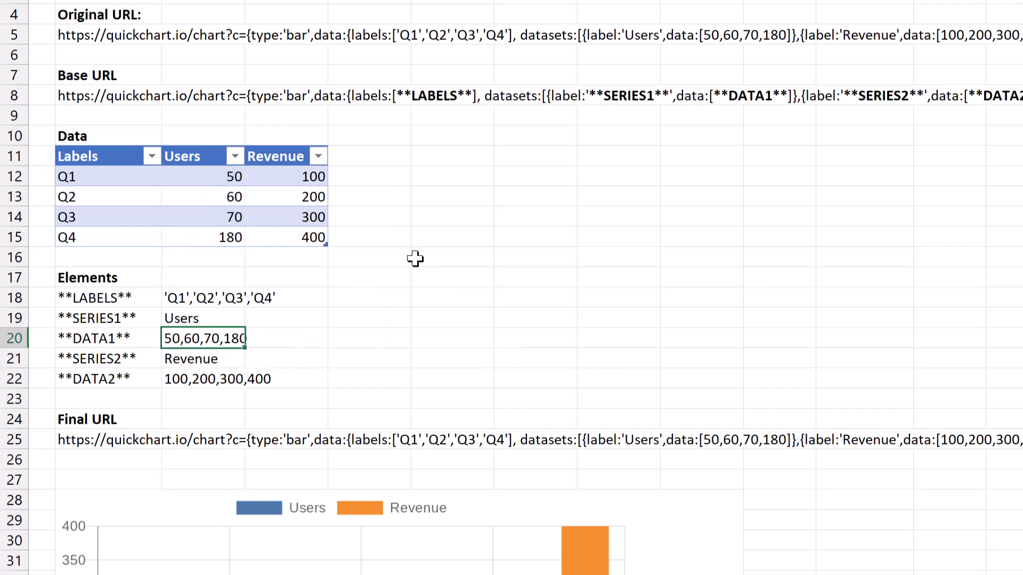
{"action": "left_click", "coordinate": [220, 360]}
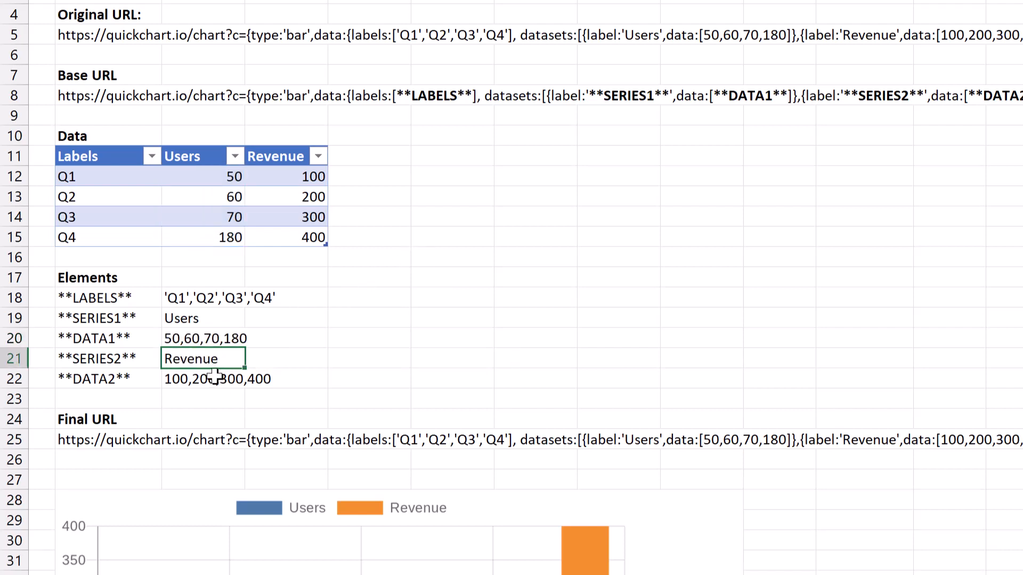
{"action": "left_click", "coordinate": [214, 378]}
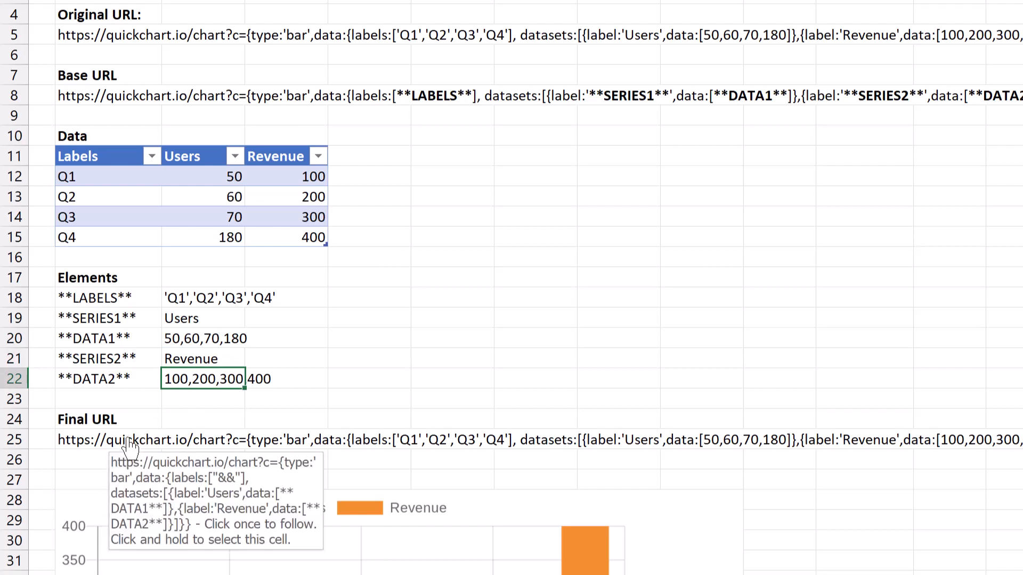
Examine how the Final URL formula in B25 joins the base URL text with the element cells C18 to C22.
{"action": "left_click", "coordinate": [110, 454]}
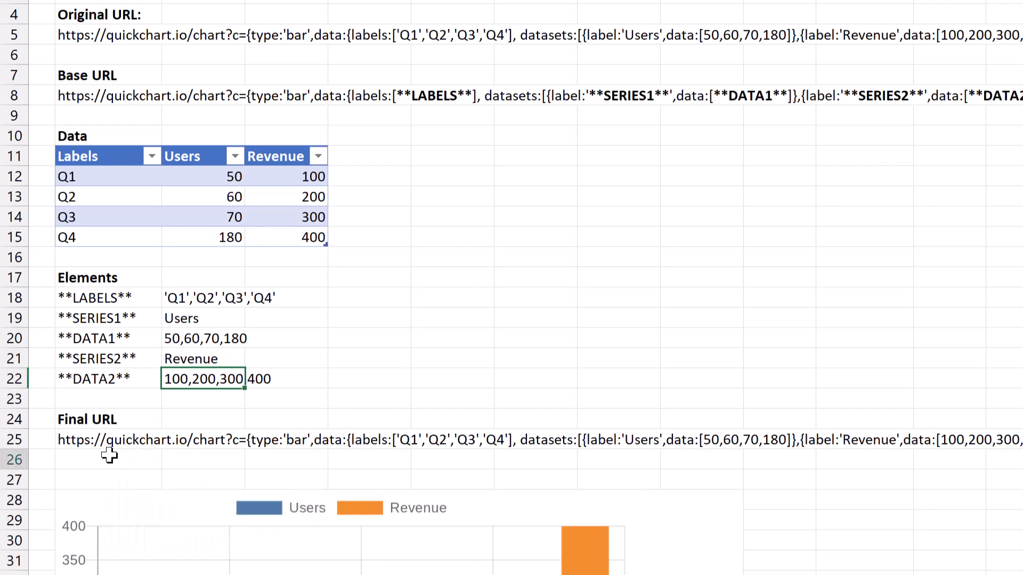
{"action": "double_click", "coordinate": [104, 443]}
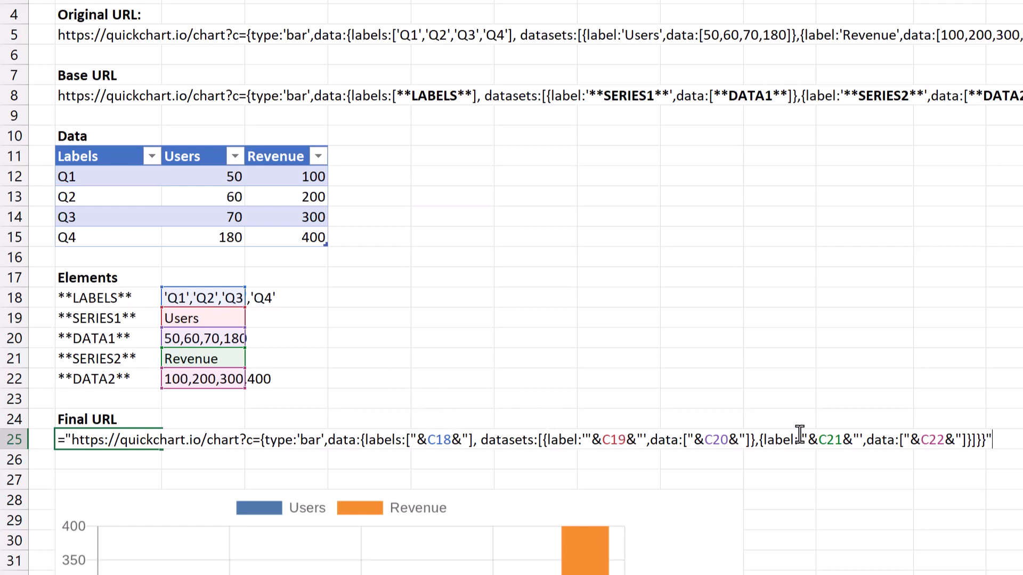
{"action": "key", "text": "ctrl+Return"}
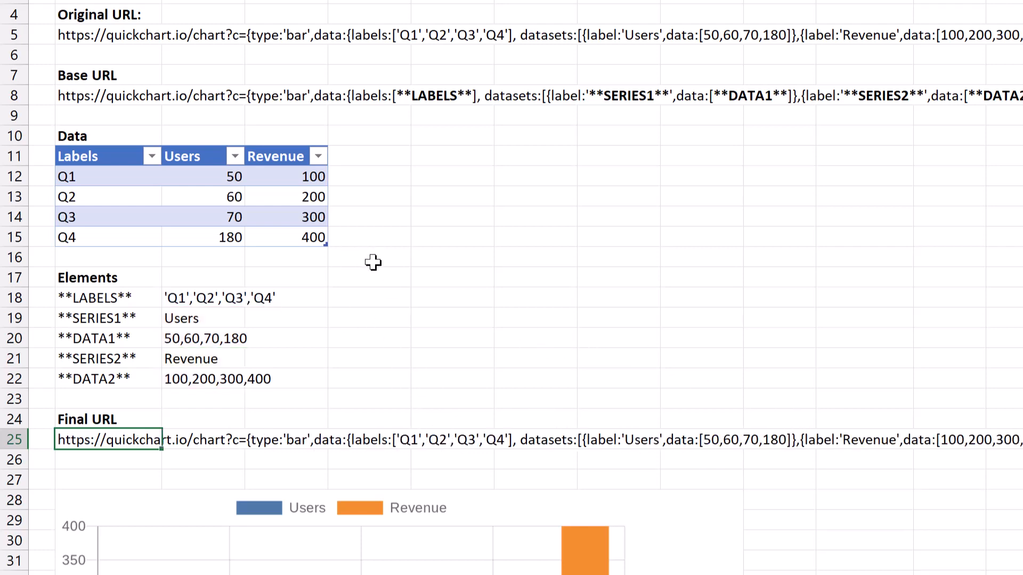
Set the Users value for Q1 in the data table to 300.
{"action": "scroll", "coordinate": [372, 263], "scroll_direction": "down", "scroll_amount": 2}
{"action": "left_click", "coordinate": [224, 59]}
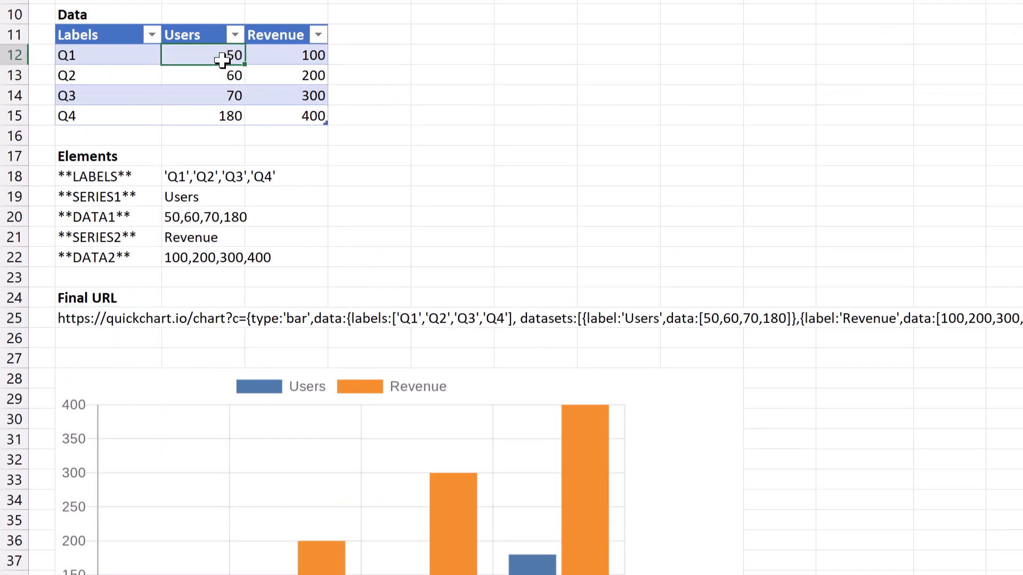
{"action": "type", "text": "300"}
{"action": "key", "text": "Return"}
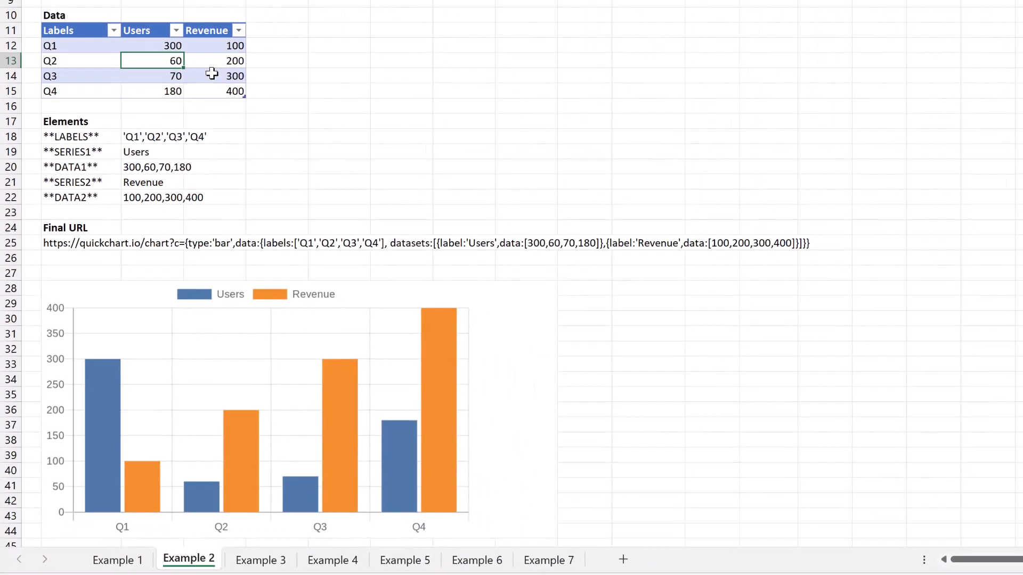
Insert a new sheet row directly below the data table and add the label FY+1 Q1 there as a new table row.
{"action": "left_click", "coordinate": [13, 106]}
{"action": "right_click", "coordinate": [13, 106]}
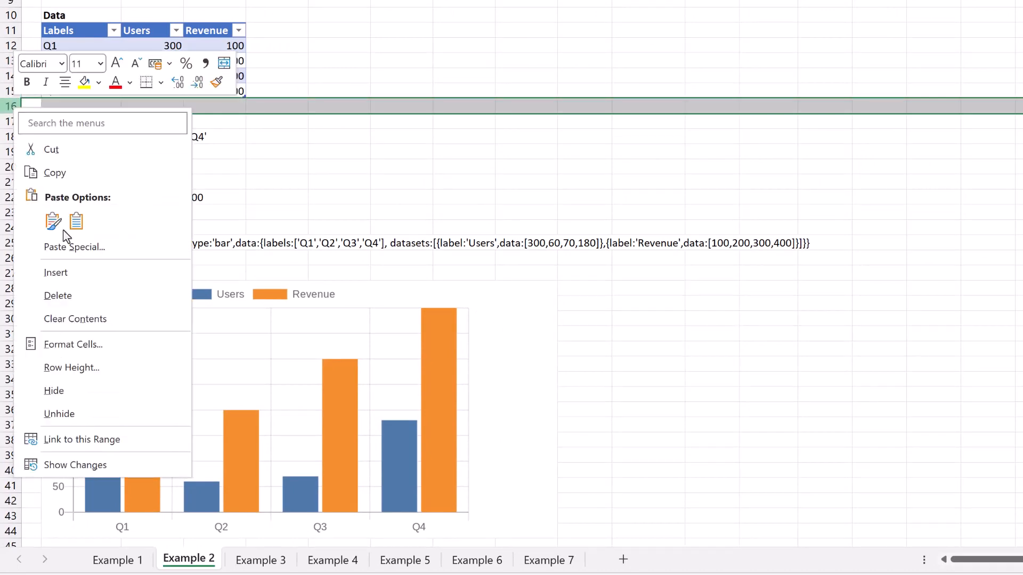
{"action": "left_click", "coordinate": [73, 273]}
{"action": "left_click", "coordinate": [91, 111]}
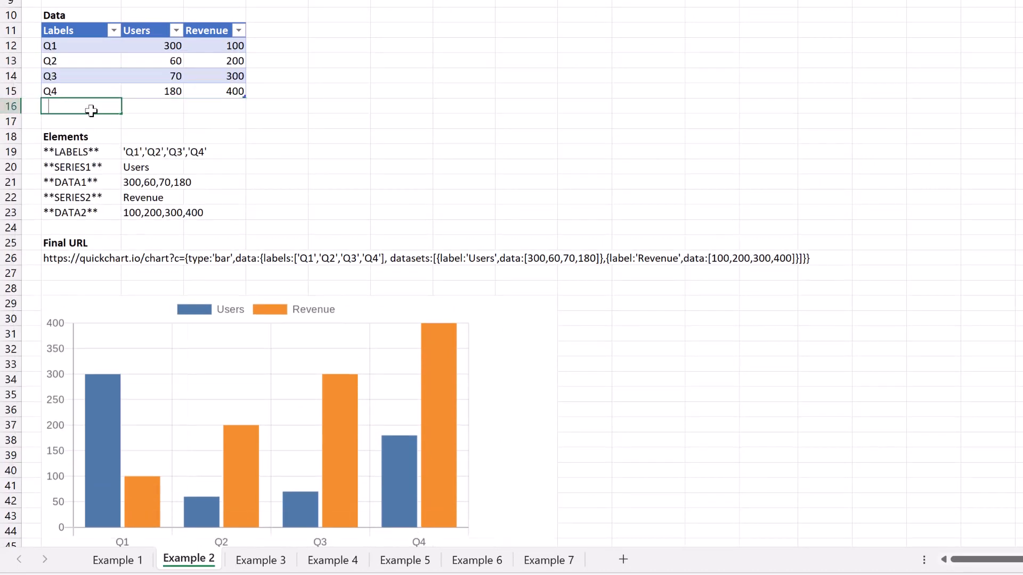
{"action": "type", "text": "FY+1 Q1"}
{"action": "key", "text": "Return"}
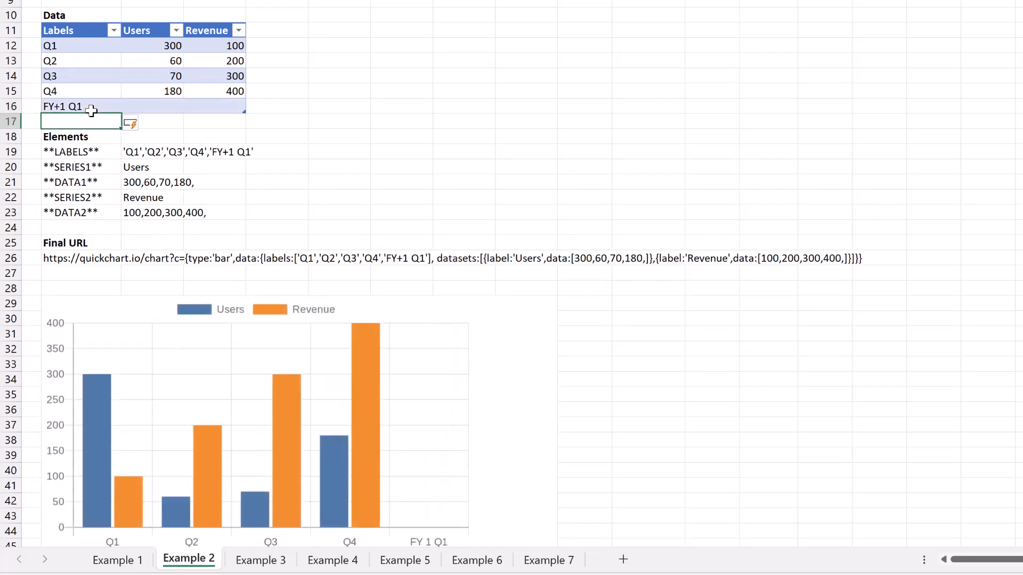
Fill in the FY+1 Q1 row with 200 for Users and 200 for Revenue, and check the chart.
{"action": "key", "text": "Up"}
{"action": "key", "text": "Right"}
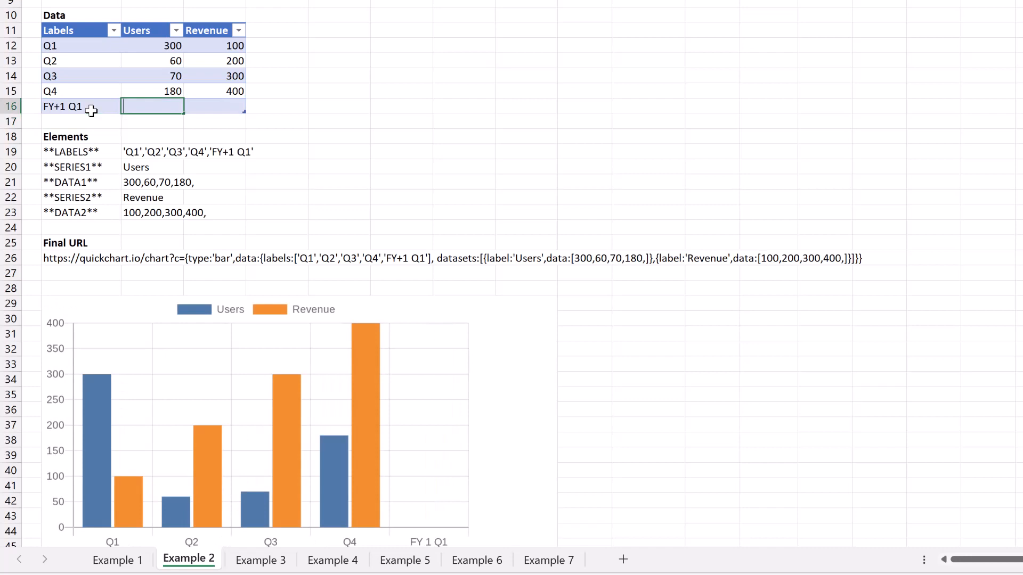
{"action": "type", "text": "200"}
{"action": "key", "text": "Tab"}
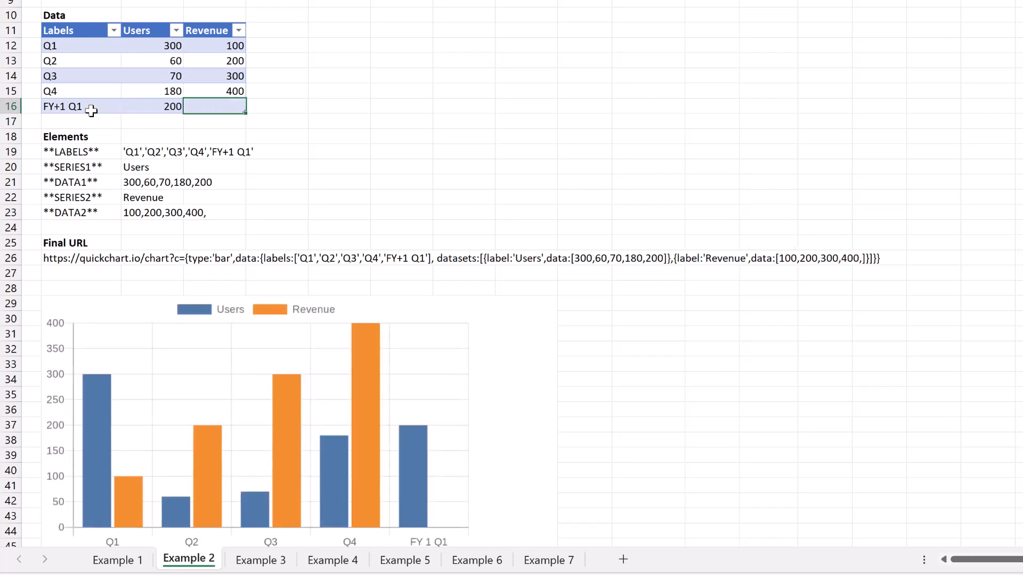
{"action": "type", "text": "200"}
{"action": "key", "text": "Return"}
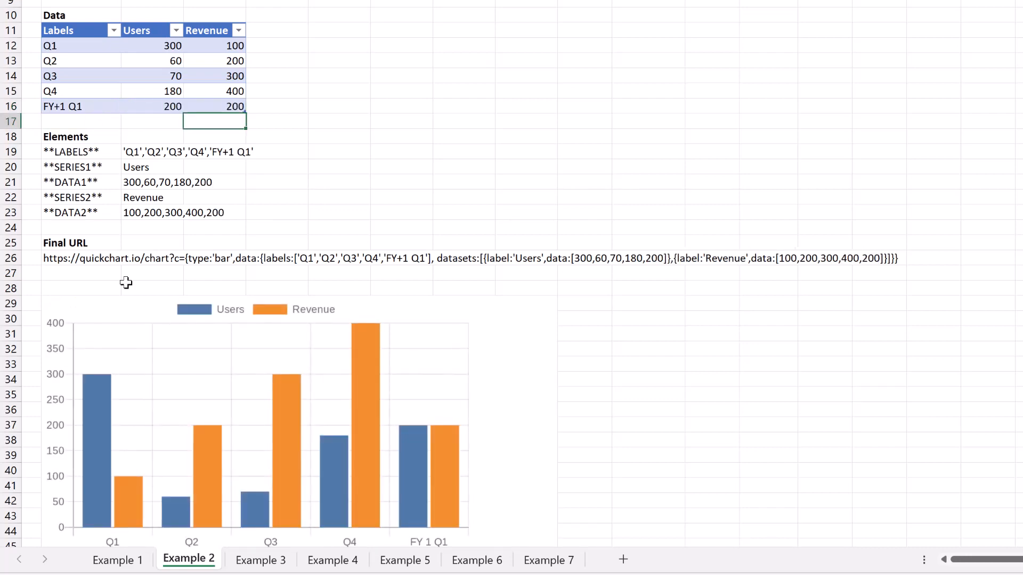
{"action": "scroll", "coordinate": [453, 373], "scroll_direction": "down", "scroll_amount": 2}
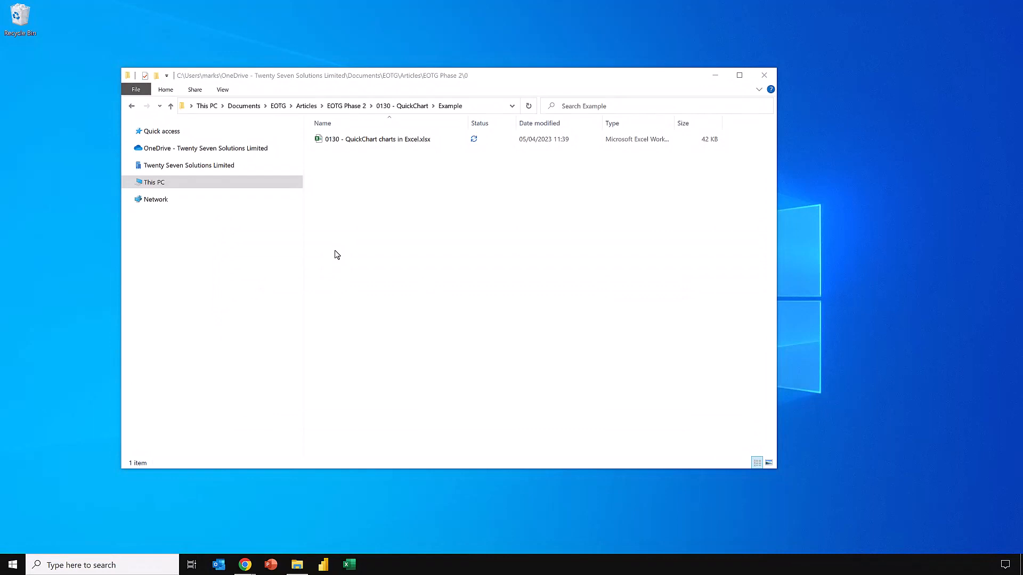
Open the workbook 0130 - QuickChart charts in Excel.xlsx from File Explorer and check the IMAGE formula in B7 on Example 1.
{"action": "left_click", "coordinate": [401, 142]}
{"action": "double_click", "coordinate": [400, 142]}
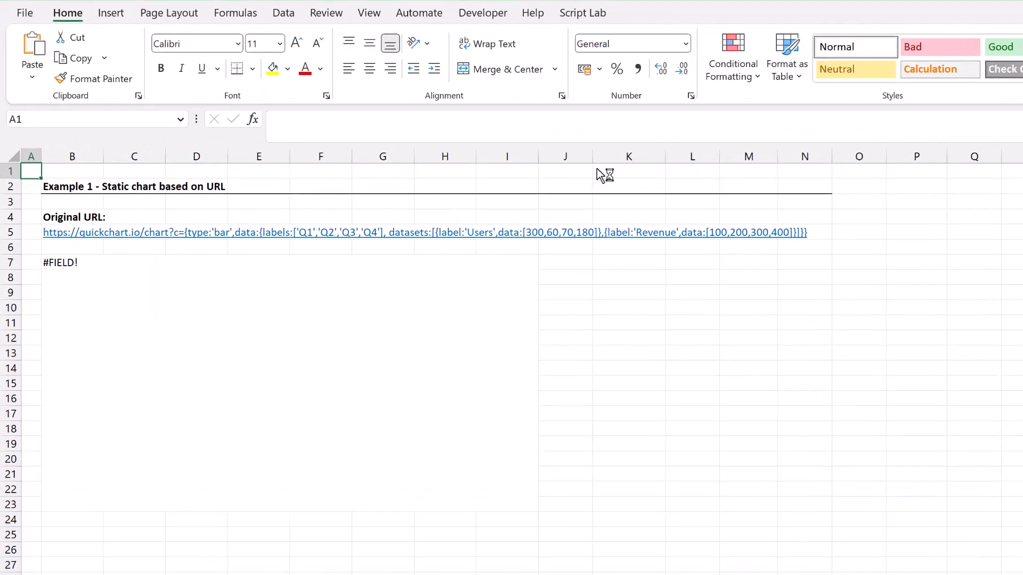
{"action": "left_click", "coordinate": [279, 293]}
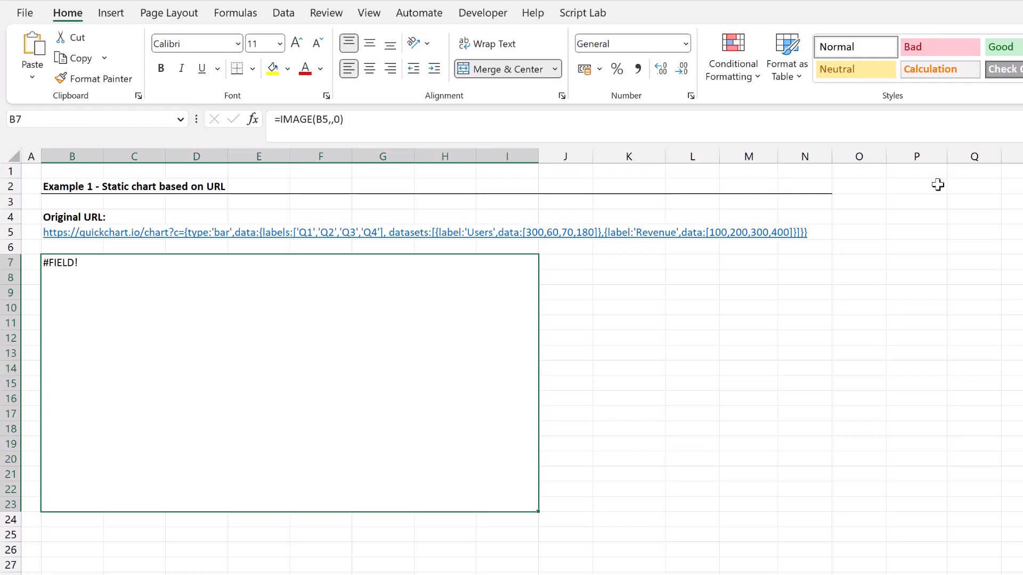
Enter the formula =TODAY() in cell P3 of the Example 1 sheet.
{"action": "left_click", "coordinate": [907, 205]}
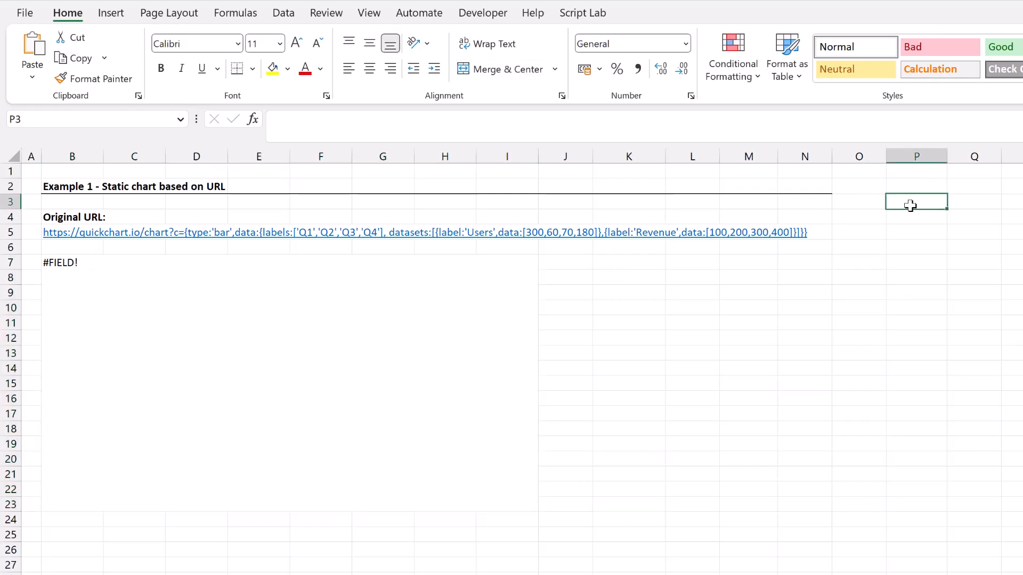
{"action": "type", "text": "=TODAY()"}
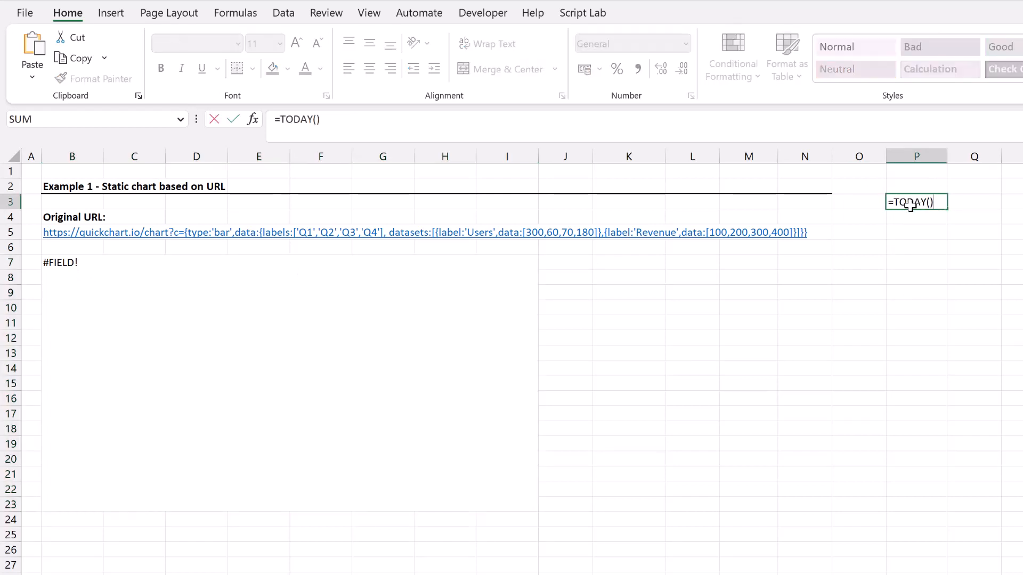
{"action": "key", "text": "Return"}
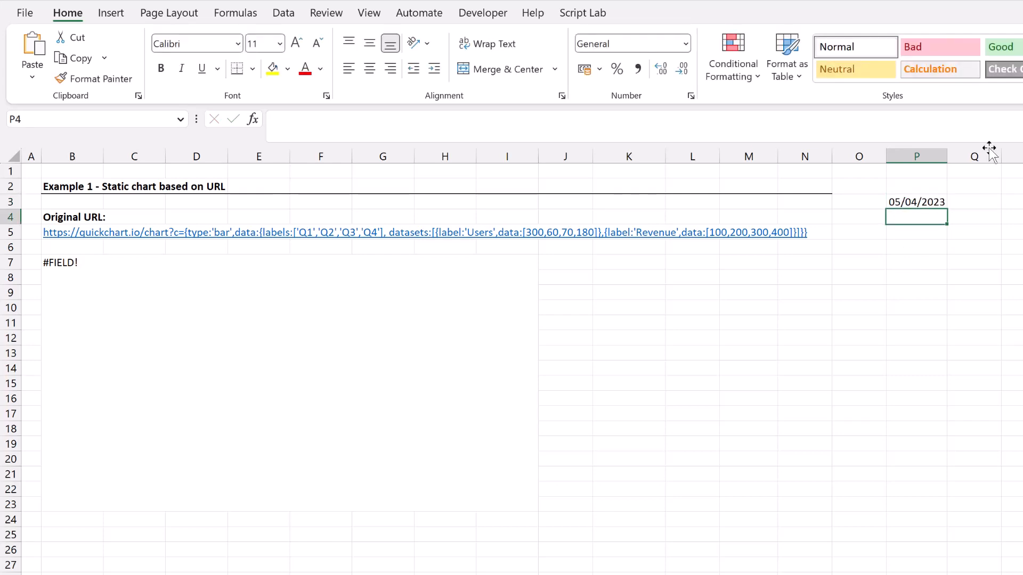
Close and reopen the workbook 0130 - QuickChart charts in Excel.xlsx, and check the chart in B7 and the date cell P3.
{"action": "left_click", "coordinate": [1022, 0]}
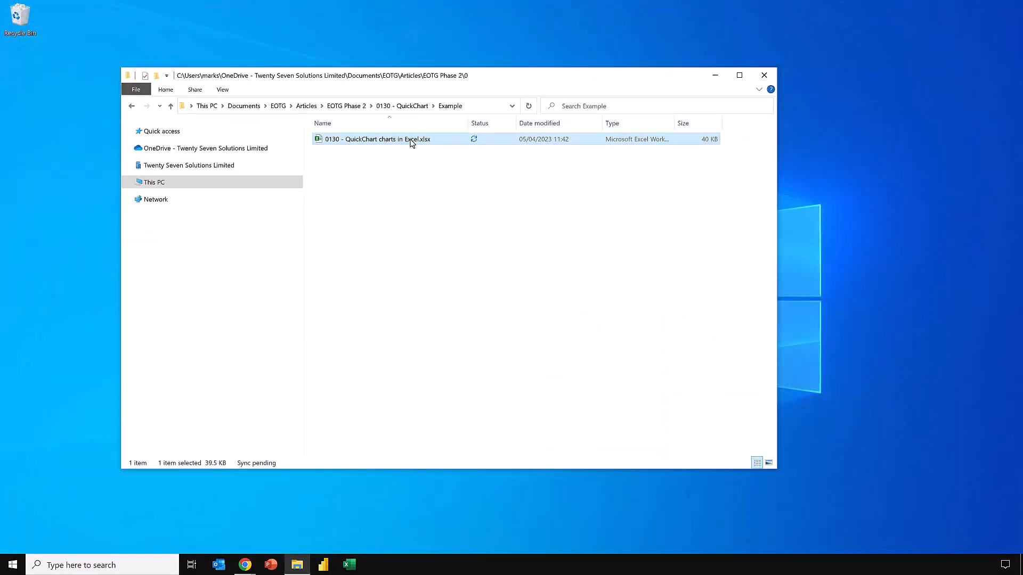
{"action": "double_click", "coordinate": [412, 143]}
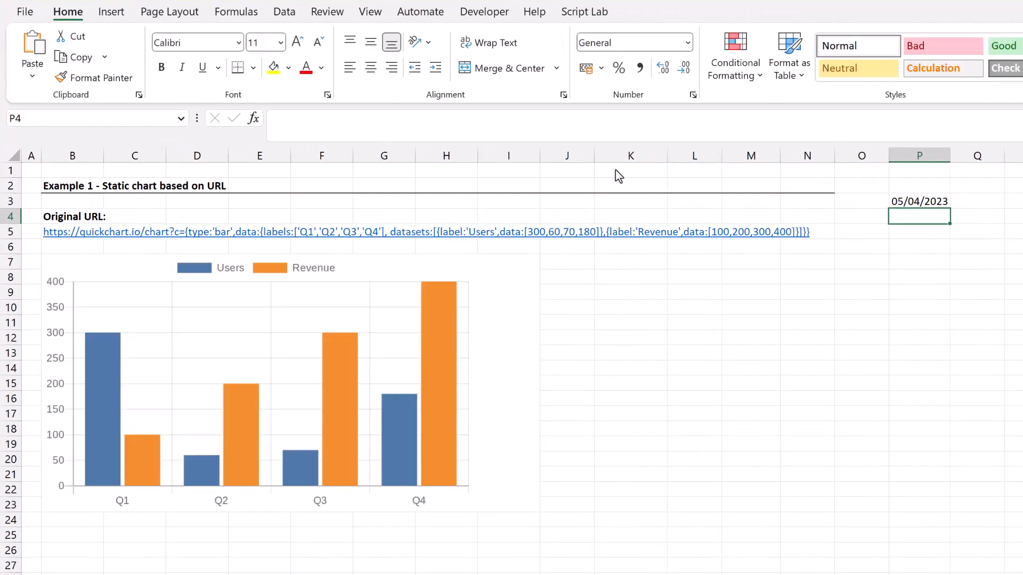
{"action": "left_click", "coordinate": [481, 326]}
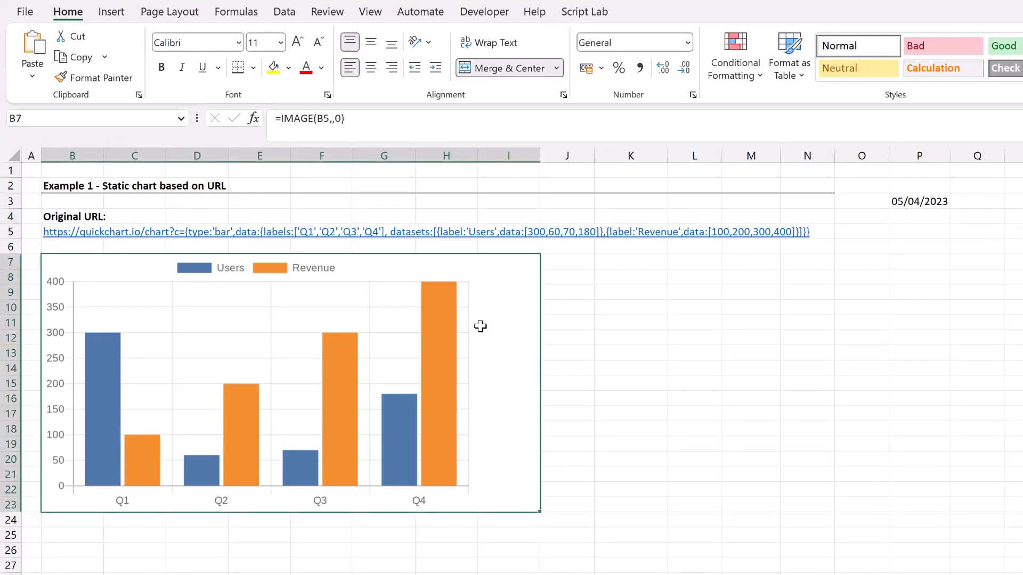
{"action": "left_click", "coordinate": [918, 201]}
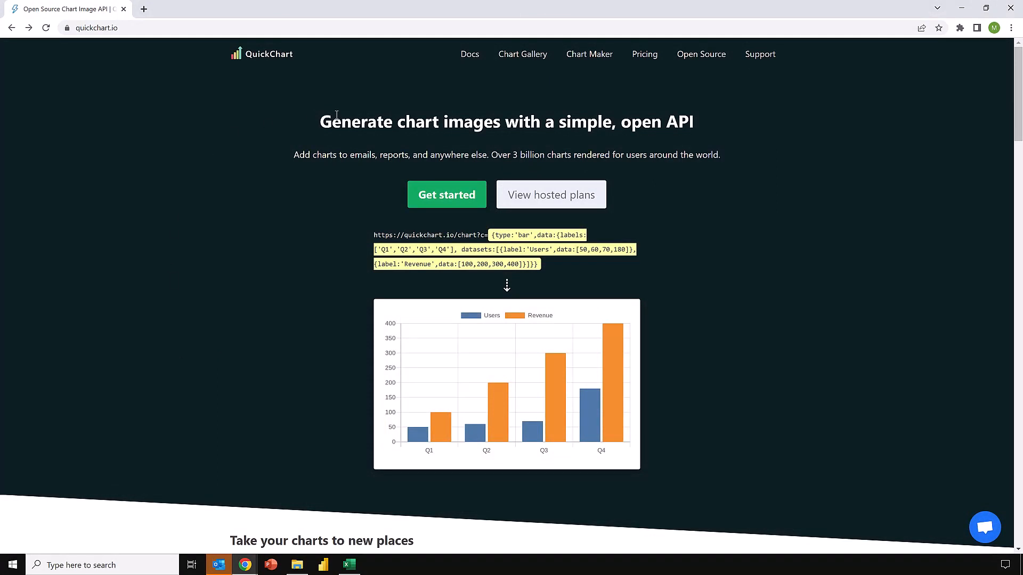
On the QuickChart website in Chrome, open the Chart Gallery and browse its chart types, scale options, labels, and patterns sections.
{"action": "left_click", "coordinate": [529, 55]}
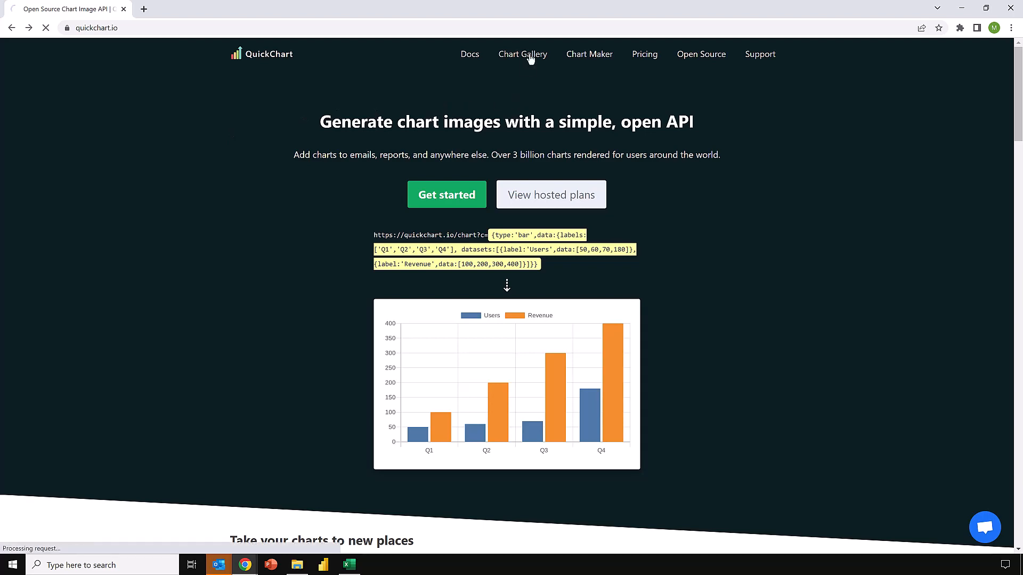
{"action": "scroll", "coordinate": [569, 230], "scroll_direction": "down", "scroll_amount": 6}
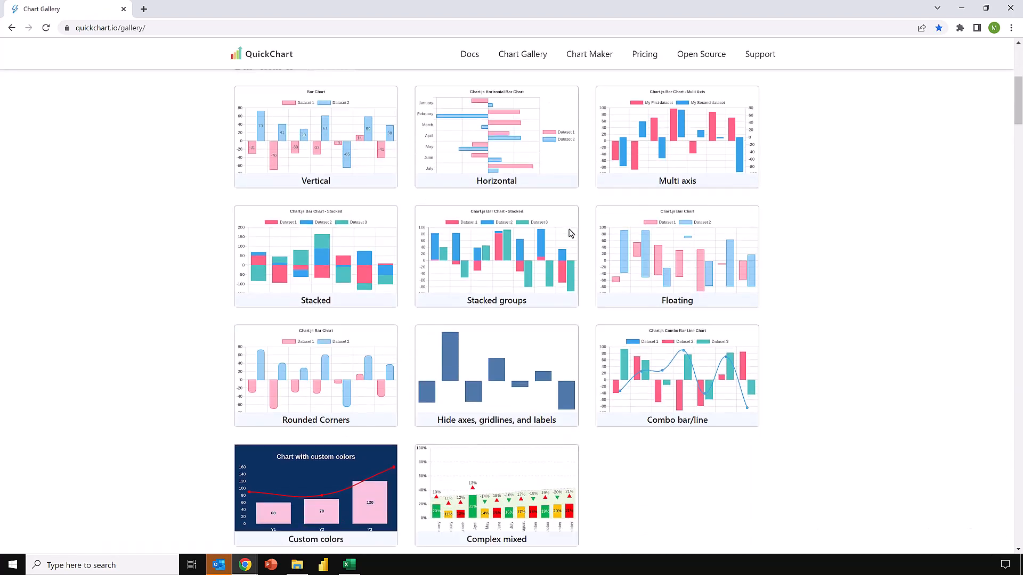
{"action": "scroll", "coordinate": [569, 234], "scroll_direction": "down", "scroll_amount": 3}
{"action": "scroll", "coordinate": [569, 234], "scroll_direction": "down", "scroll_amount": 1}
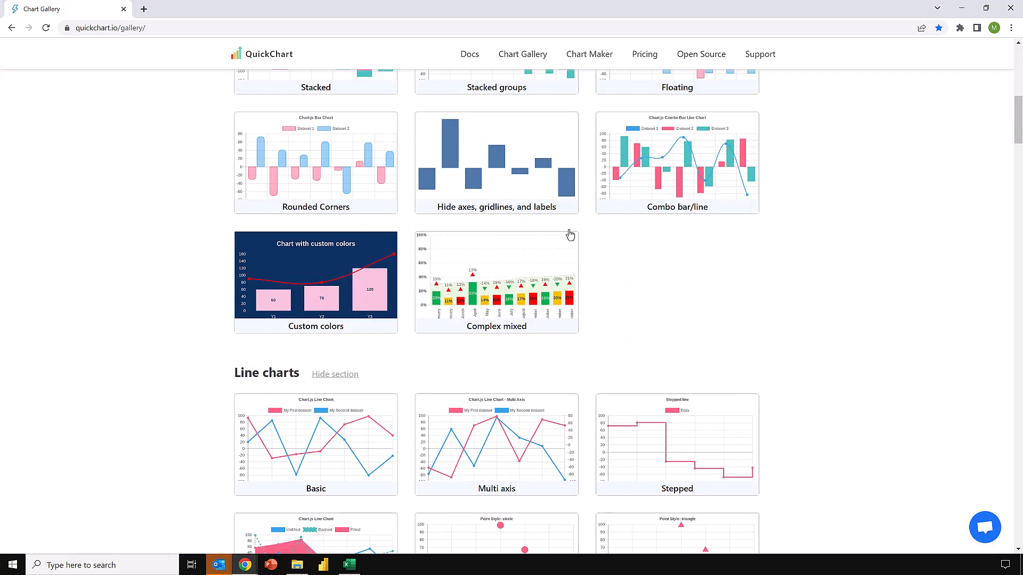
{"action": "scroll", "coordinate": [570, 234], "scroll_direction": "down", "scroll_amount": 12}
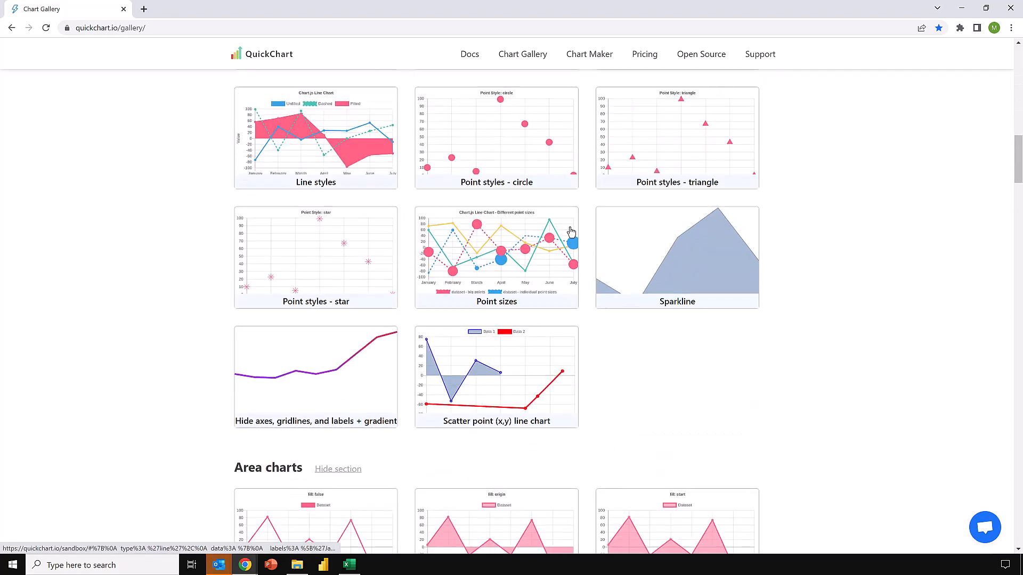
{"action": "scroll", "coordinate": [570, 233], "scroll_direction": "down", "scroll_amount": 10}
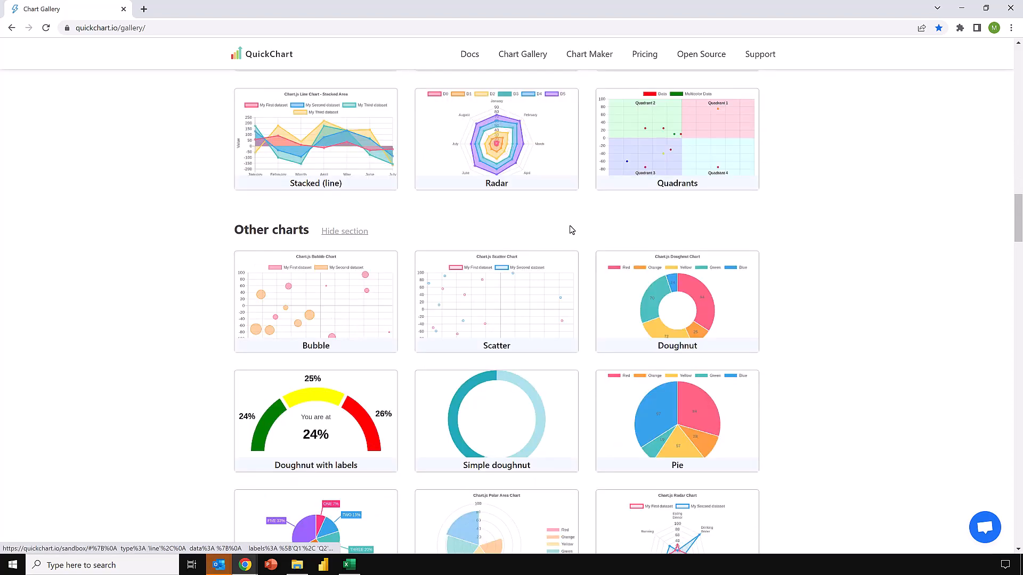
{"action": "scroll", "coordinate": [570, 230], "scroll_direction": "down", "scroll_amount": 7}
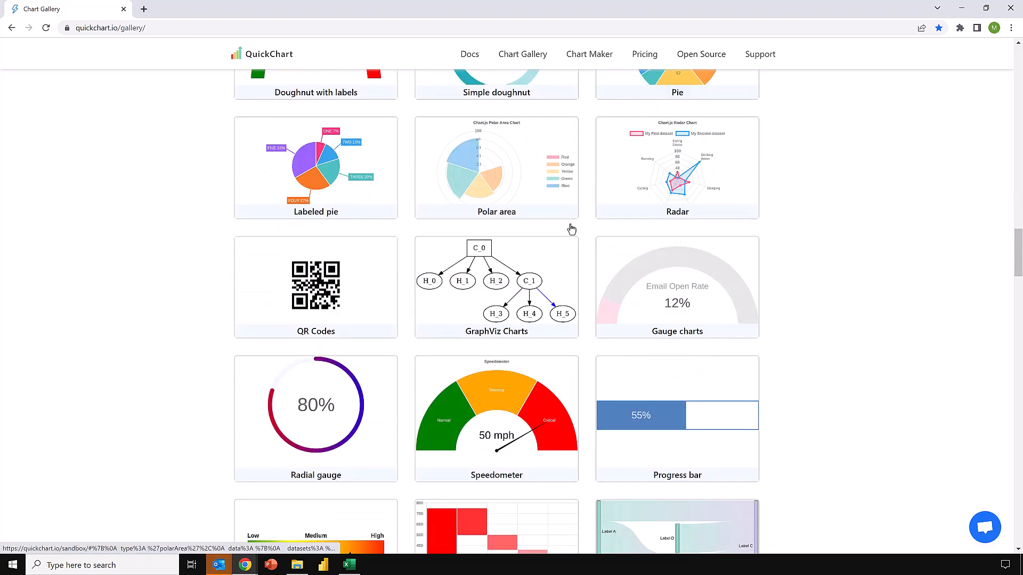
{"action": "scroll", "coordinate": [571, 229], "scroll_direction": "down", "scroll_amount": 10}
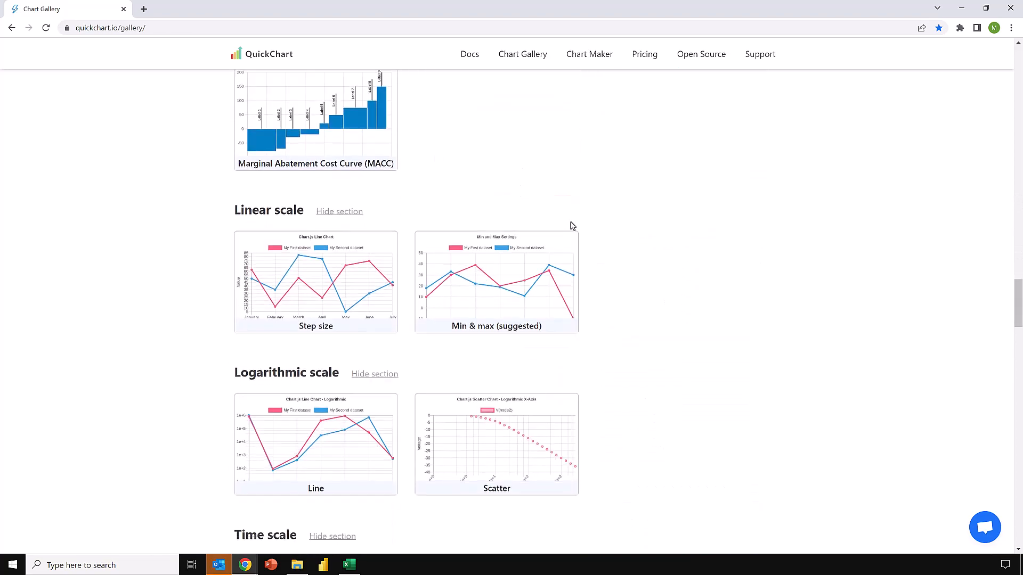
{"action": "scroll", "coordinate": [572, 226], "scroll_direction": "down", "scroll_amount": 17}
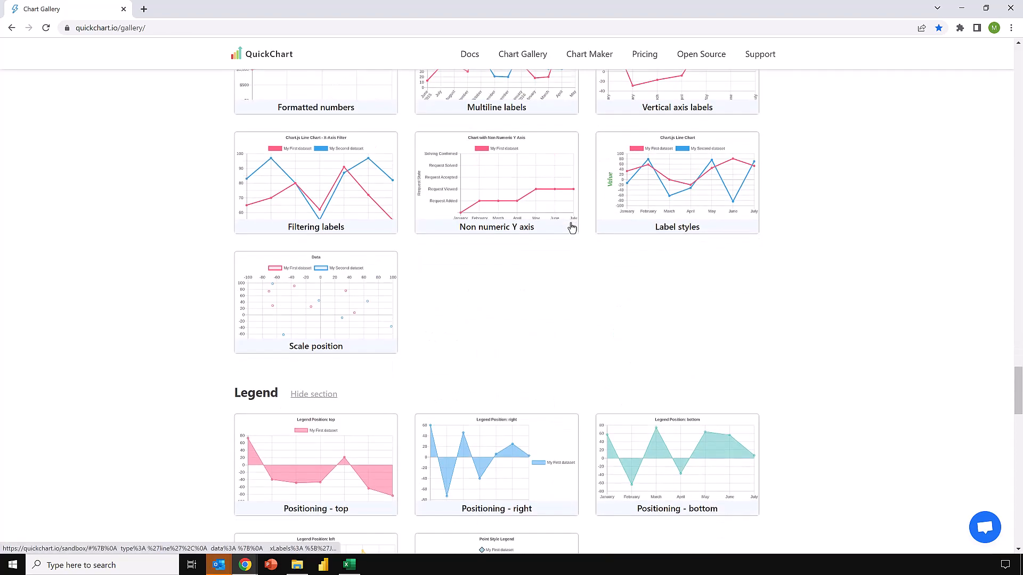
{"action": "scroll", "coordinate": [572, 228], "scroll_direction": "down", "scroll_amount": 14}
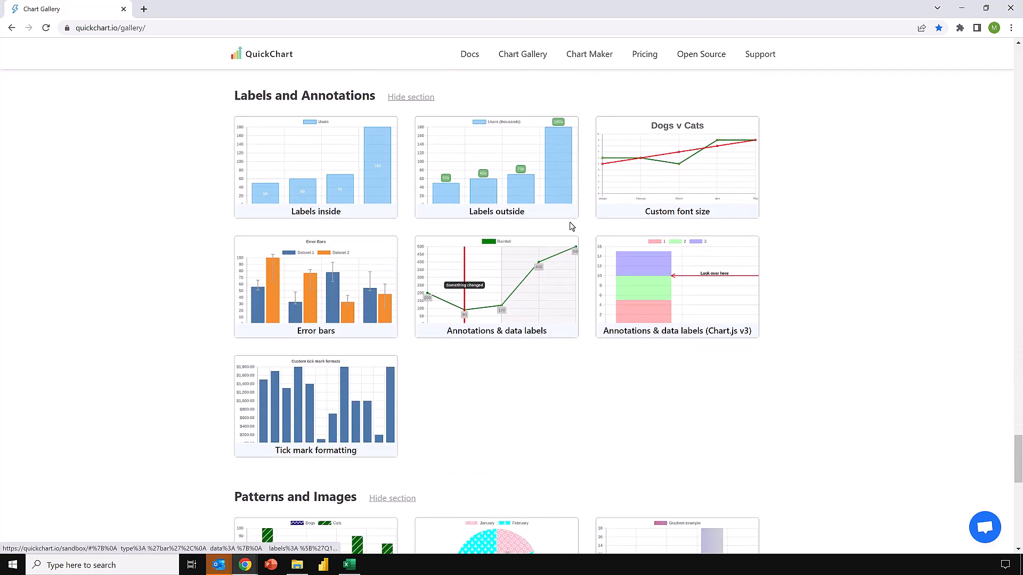
{"action": "scroll", "coordinate": [571, 227], "scroll_direction": "down", "scroll_amount": 11}
{"action": "scroll", "coordinate": [571, 228], "scroll_direction": "up", "scroll_amount": 7}
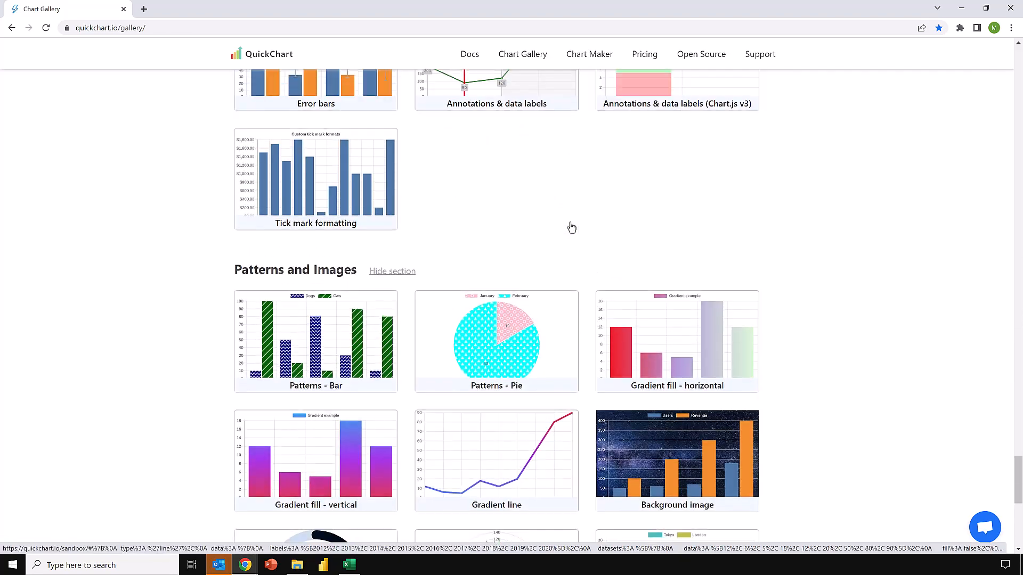
{"action": "scroll", "coordinate": [571, 227], "scroll_direction": "up", "scroll_amount": 20}
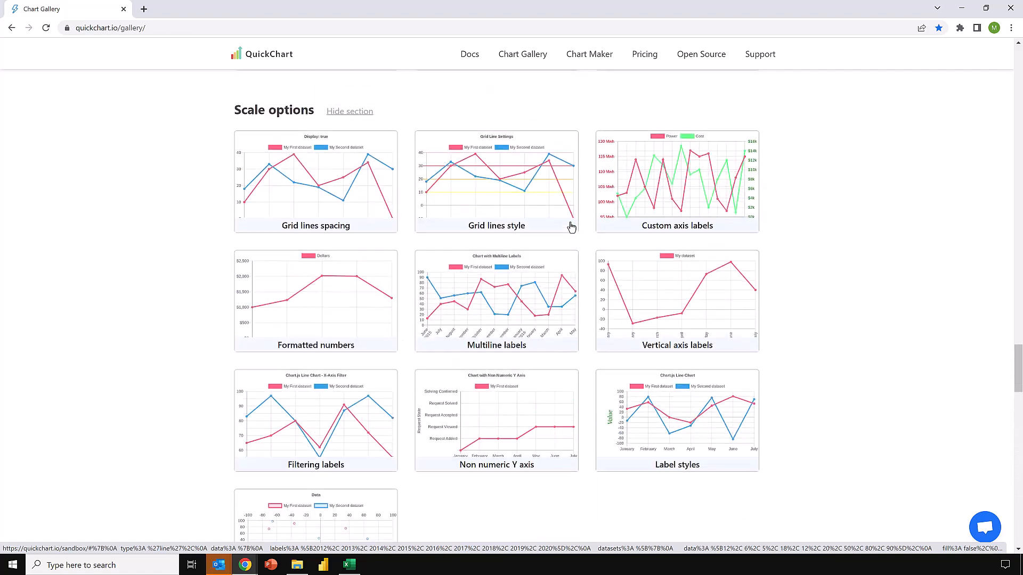
{"action": "scroll", "coordinate": [572, 227], "scroll_direction": "up", "scroll_amount": 20}
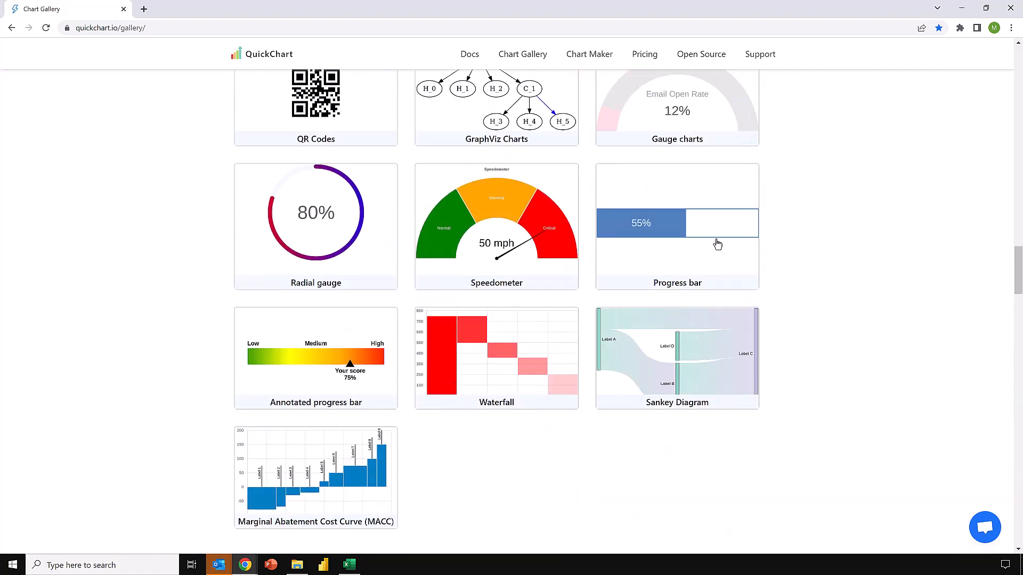
Open the Progress bar example in the sandbox editor and select the /chart?c= part of its chart URL.
{"action": "left_click", "coordinate": [673, 218]}
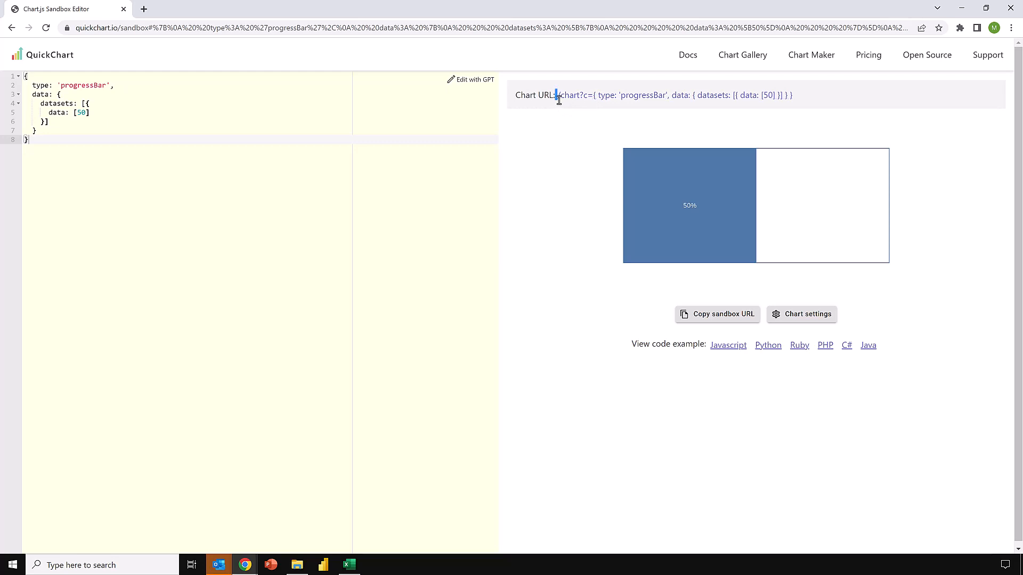
{"action": "left_click_drag", "start_coordinate": [556, 96], "coordinate": [588, 99]}
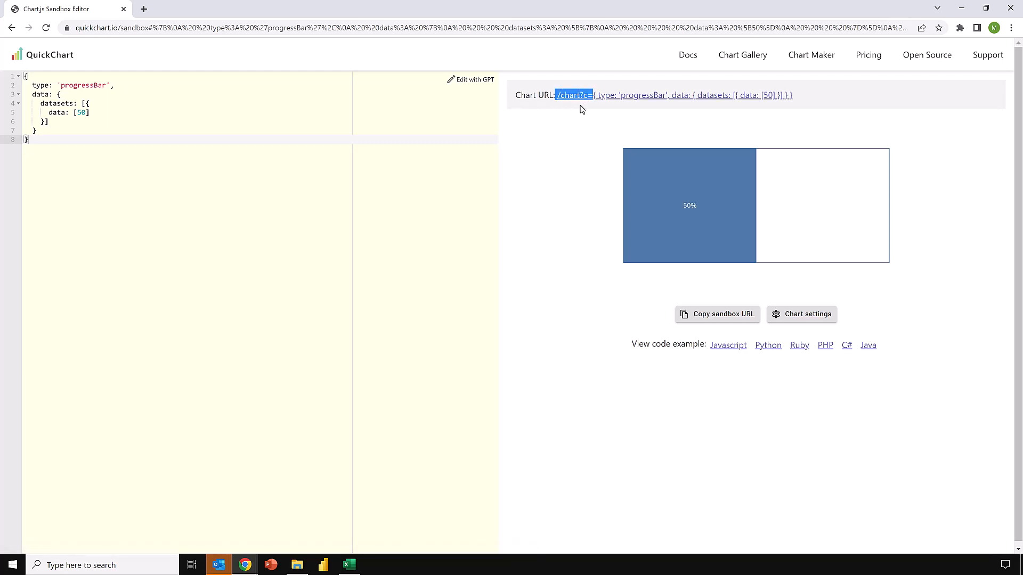
Switch to Excel and paste /chart?c= as the Chart Engine value in C5 of the Example 3 - Progress Bar sheet.
{"action": "left_click", "coordinate": [349, 564]}
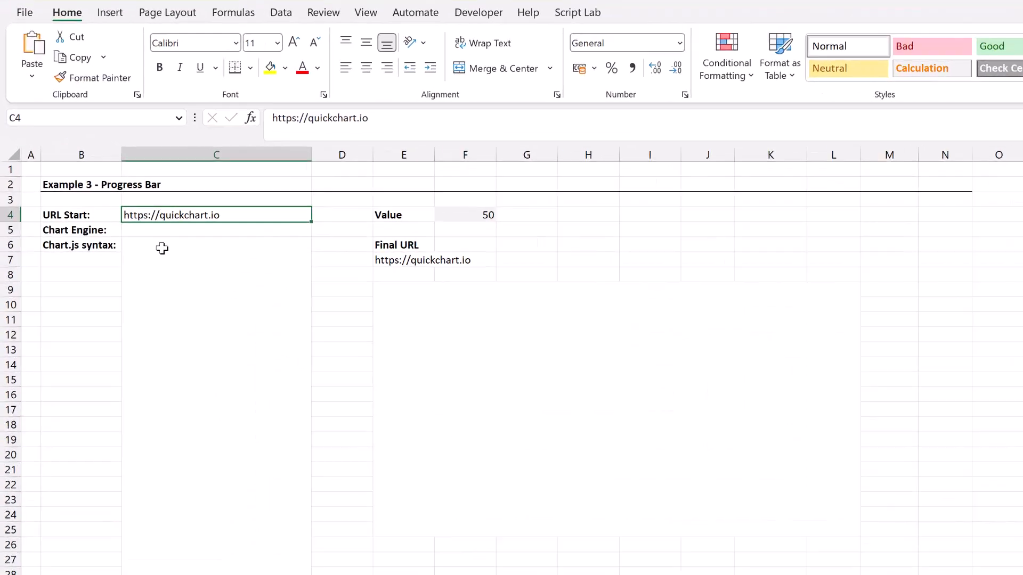
{"action": "left_click", "coordinate": [162, 232]}
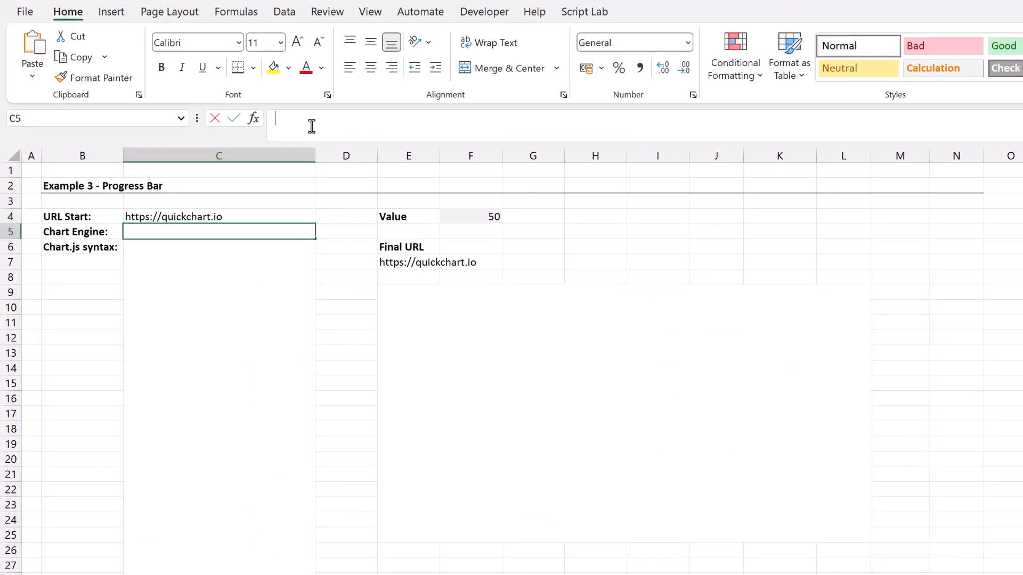
{"action": "left_click", "coordinate": [311, 126]}
{"action": "type", "text": "/chart?c="}
{"action": "key", "text": "Return"}
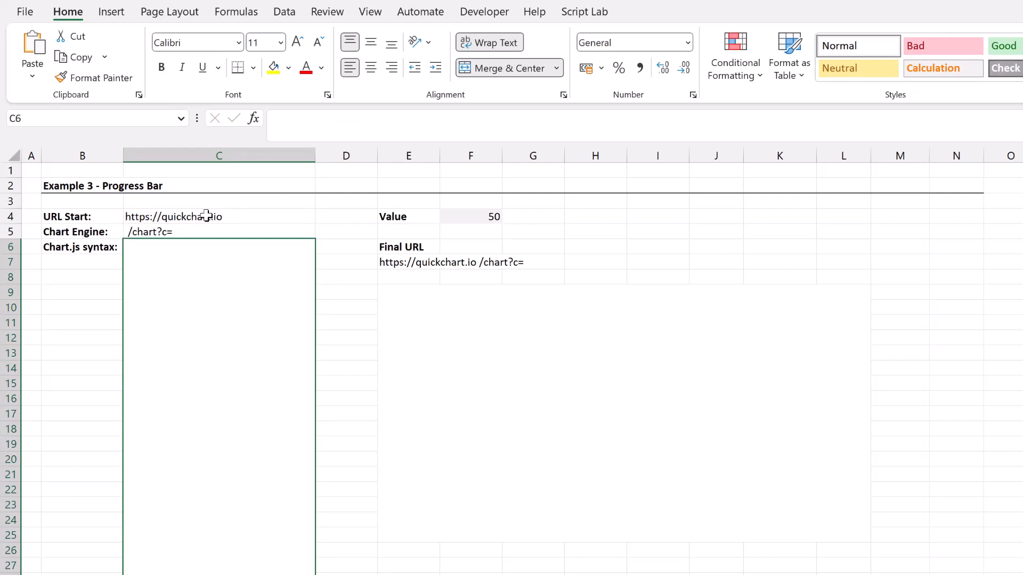
Remove the leading space before /chart?c= in C5, and check the Final URL formula in E7.
{"action": "left_click", "coordinate": [147, 228]}
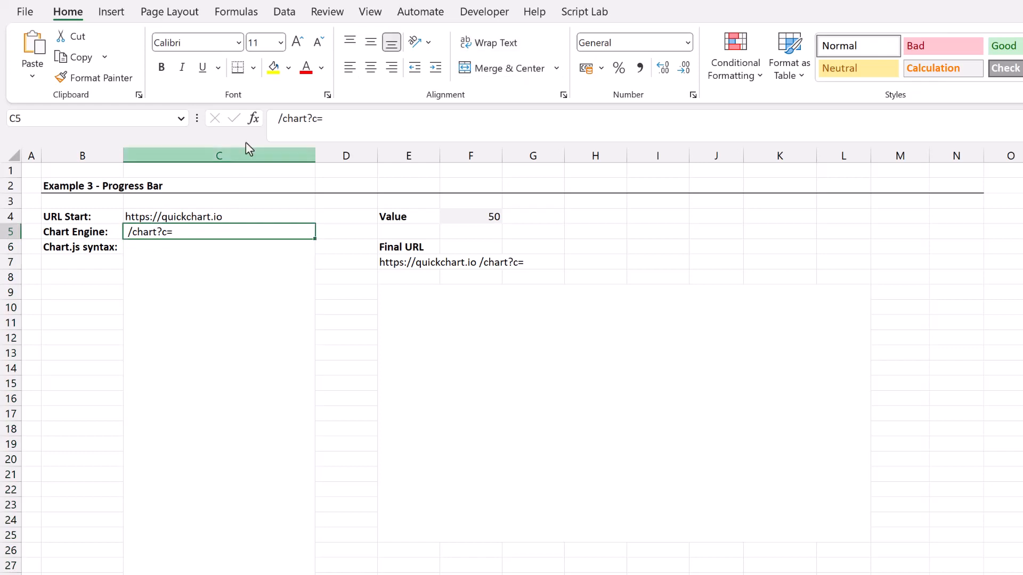
{"action": "left_click", "coordinate": [278, 118]}
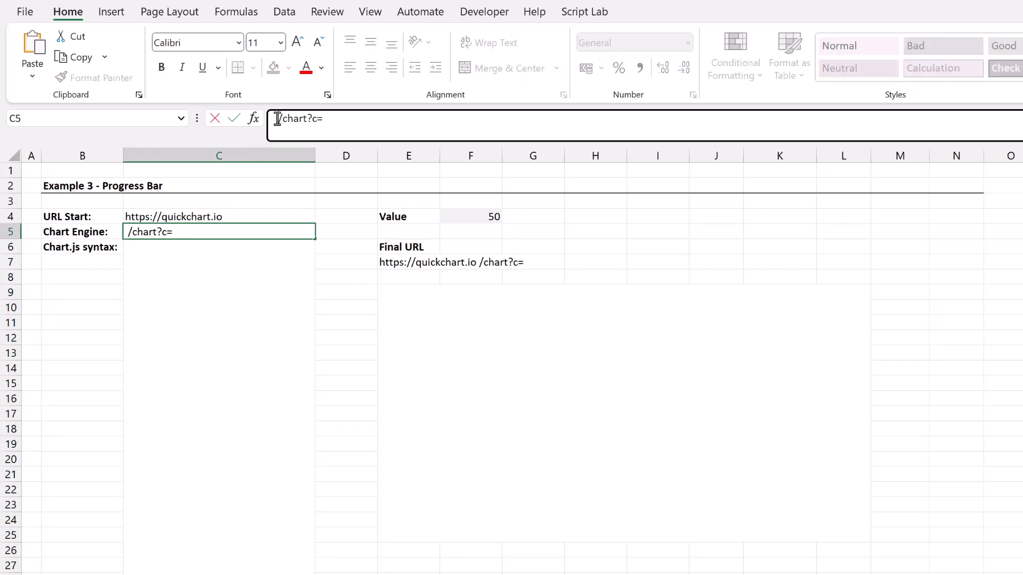
{"action": "key", "text": "BackSpace"}
{"action": "key", "text": "Return"}
{"action": "left_click", "coordinate": [418, 269]}
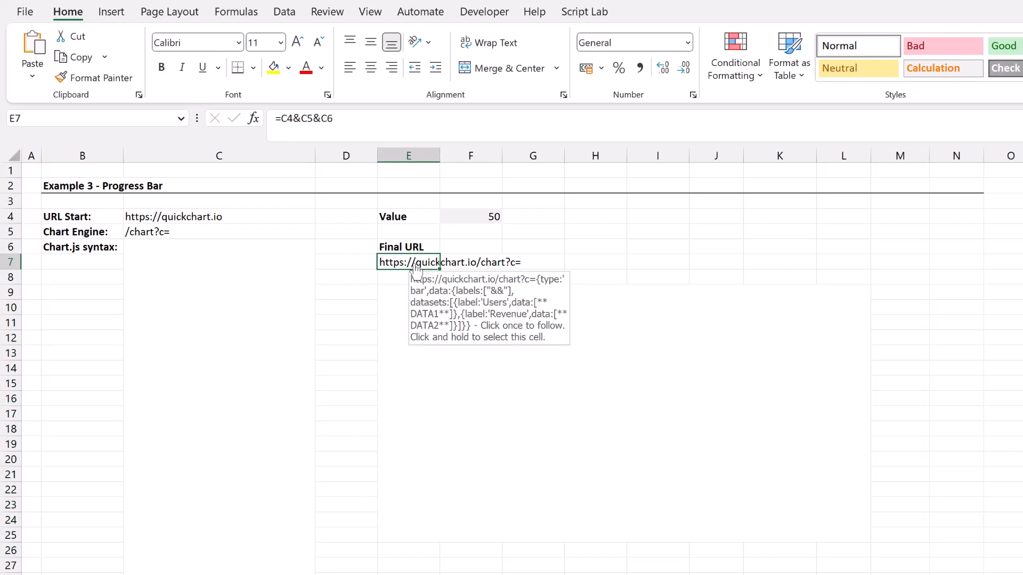
Copy the whole progressBar config from the QuickChart sandbox editor into the Chart.js syntax cell C6.
{"action": "left_click", "coordinate": [233, 276]}
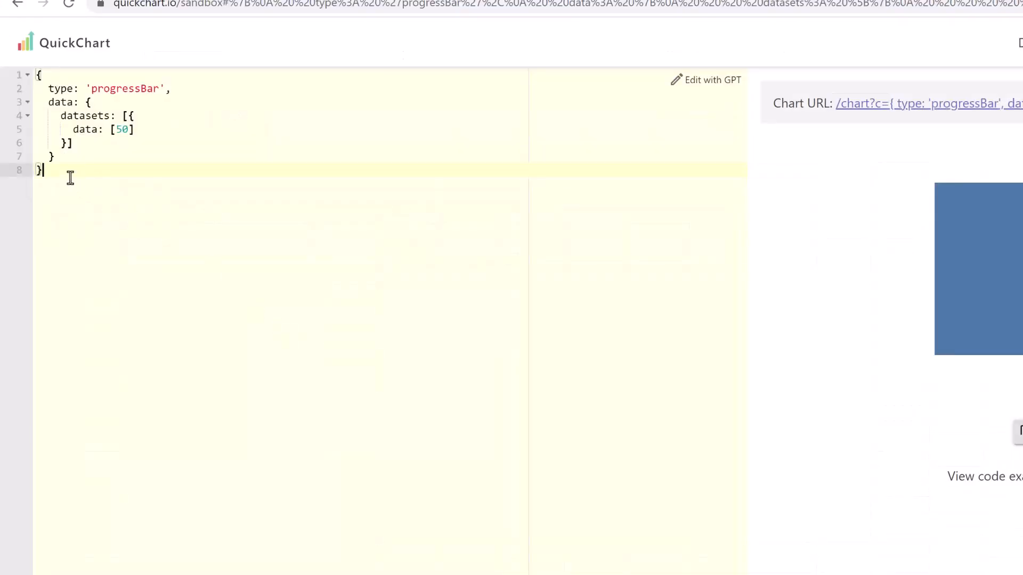
{"action": "left_click_drag", "start_coordinate": [69, 178], "coordinate": [26, 74]}
{"action": "key", "text": "ctrl+c"}
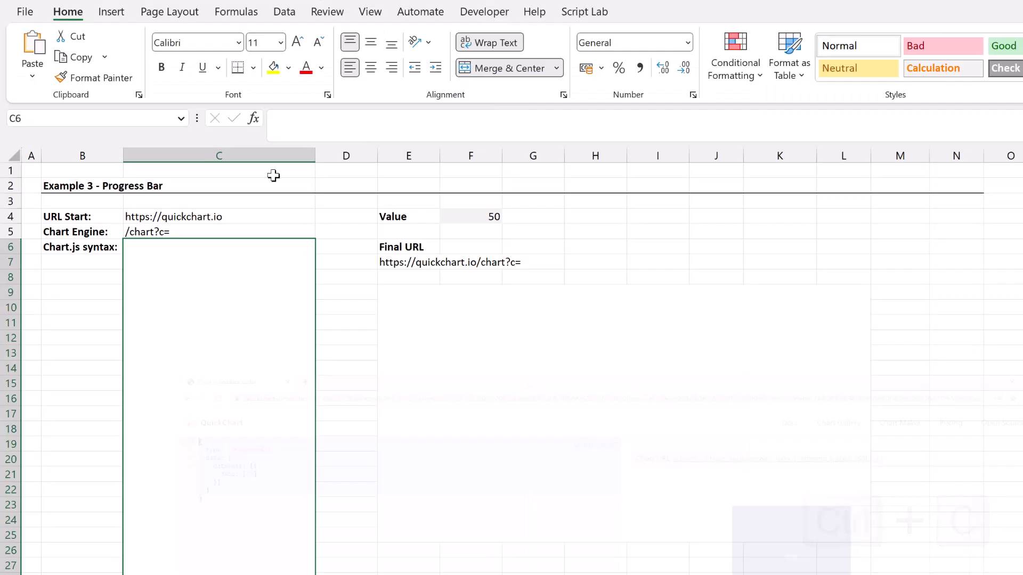
{"action": "double_click", "coordinate": [184, 278]}
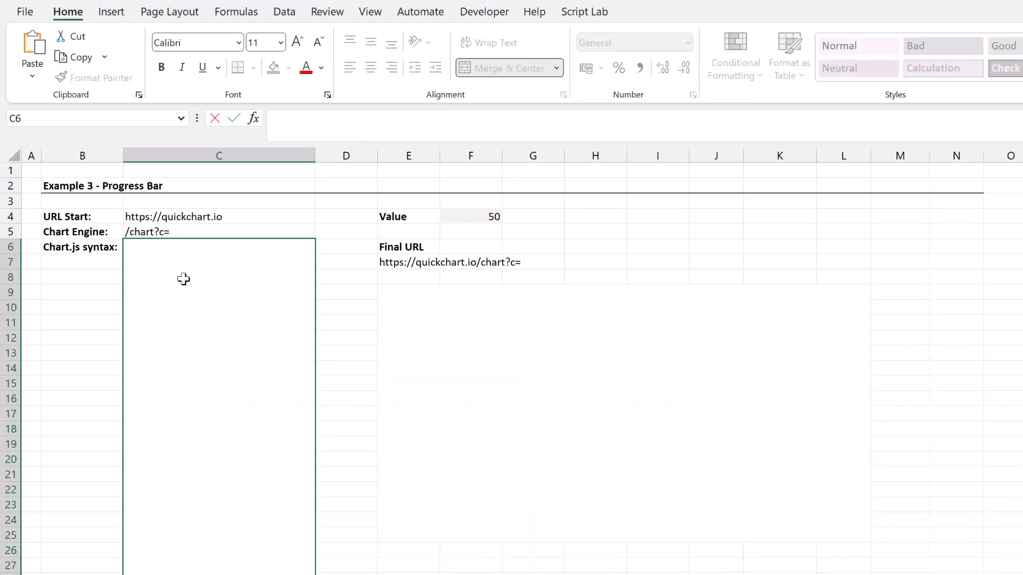
{"action": "key", "text": "ctrl+v"}
{"action": "key", "text": "Return"}
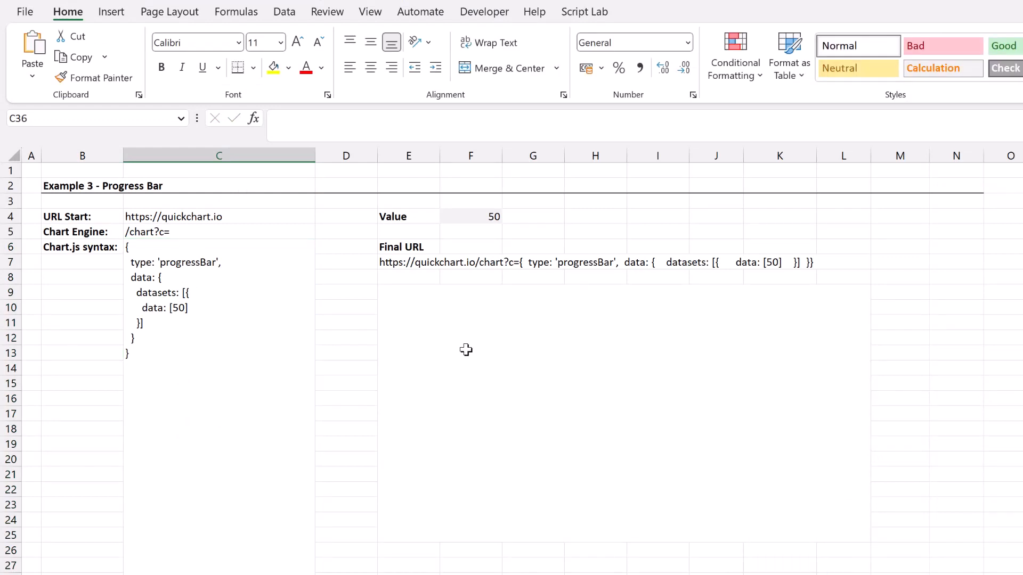
Enter the formula =IMAGE(E7,,0) in the merged cell E9 to display the progress bar chart fitted to the cell.
{"action": "left_click", "coordinate": [466, 349]}
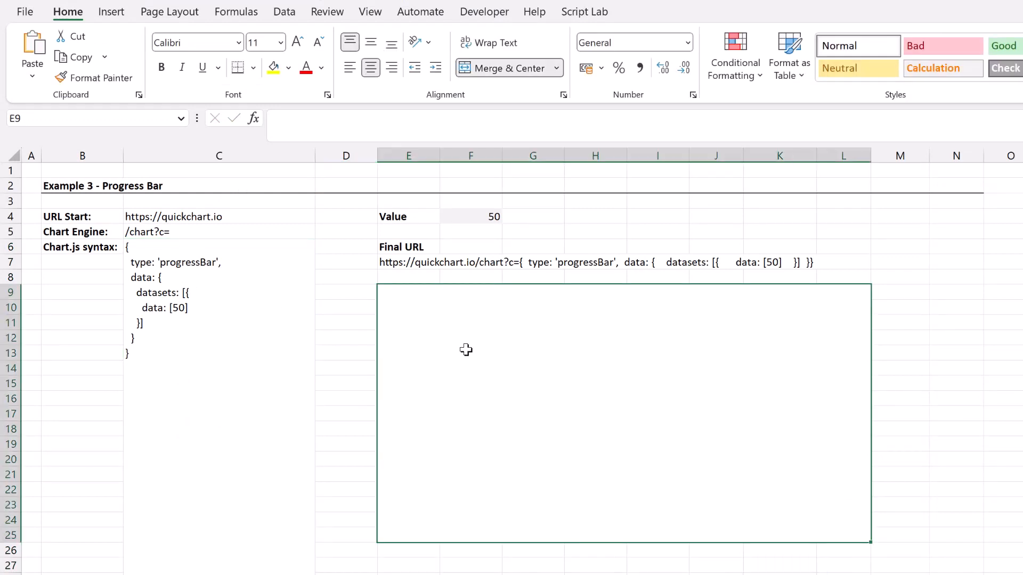
{"action": "type", "text": "=IMAGE("}
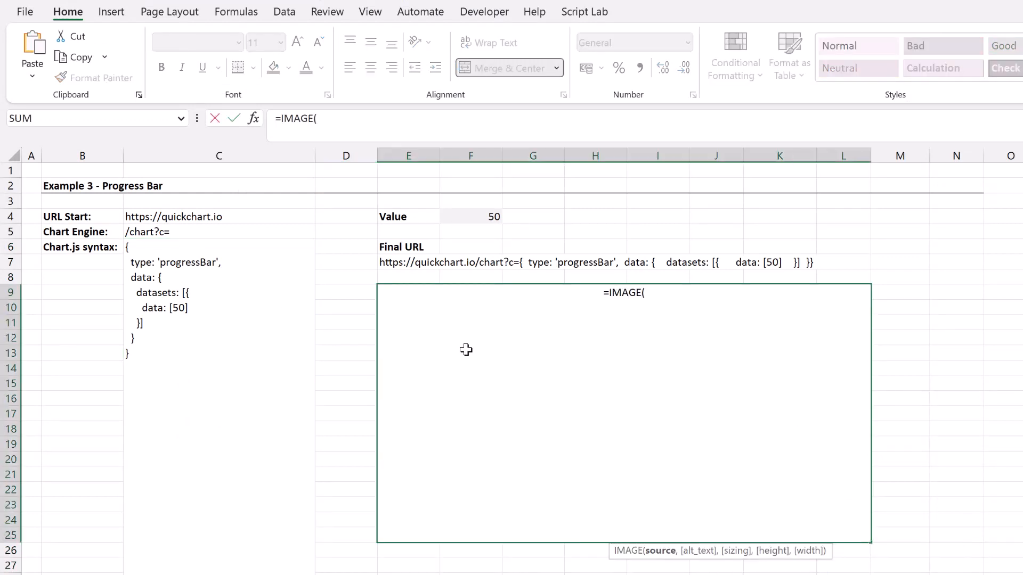
{"action": "left_click", "coordinate": [406, 249]}
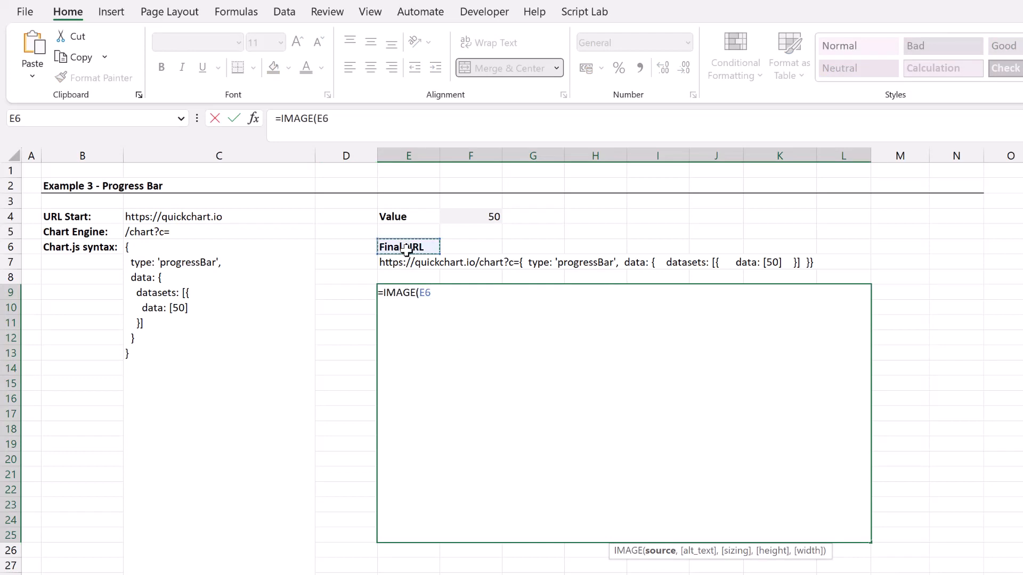
{"action": "key", "text": "Down"}
{"action": "type", "text": ","}
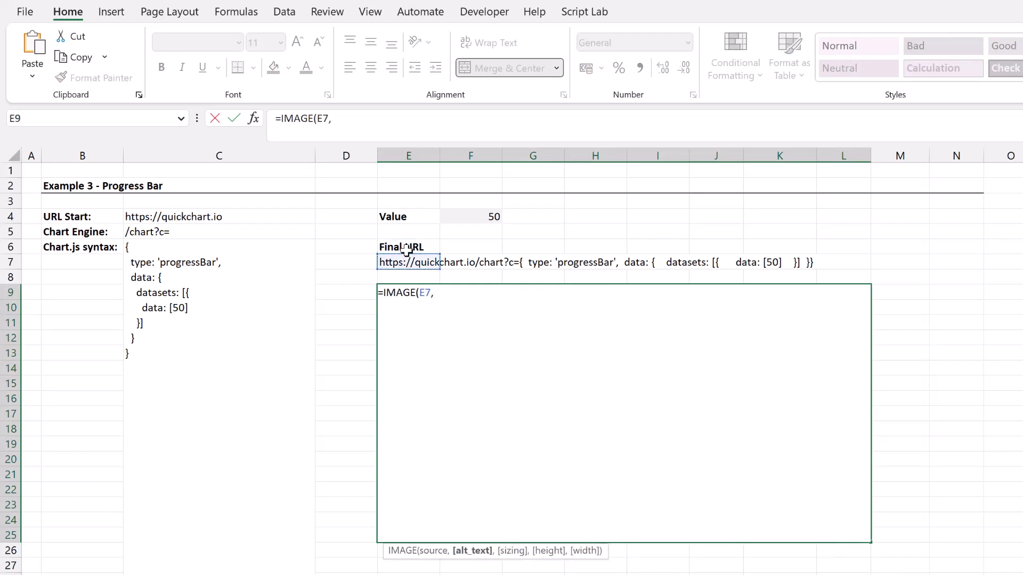
{"action": "type", "text": ","}
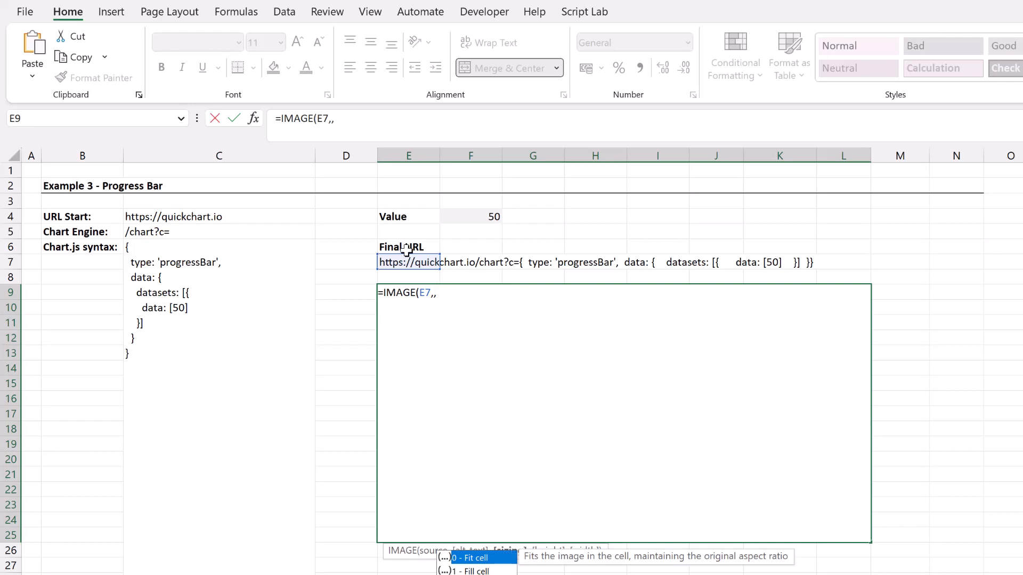
{"action": "type", "text": "0)"}
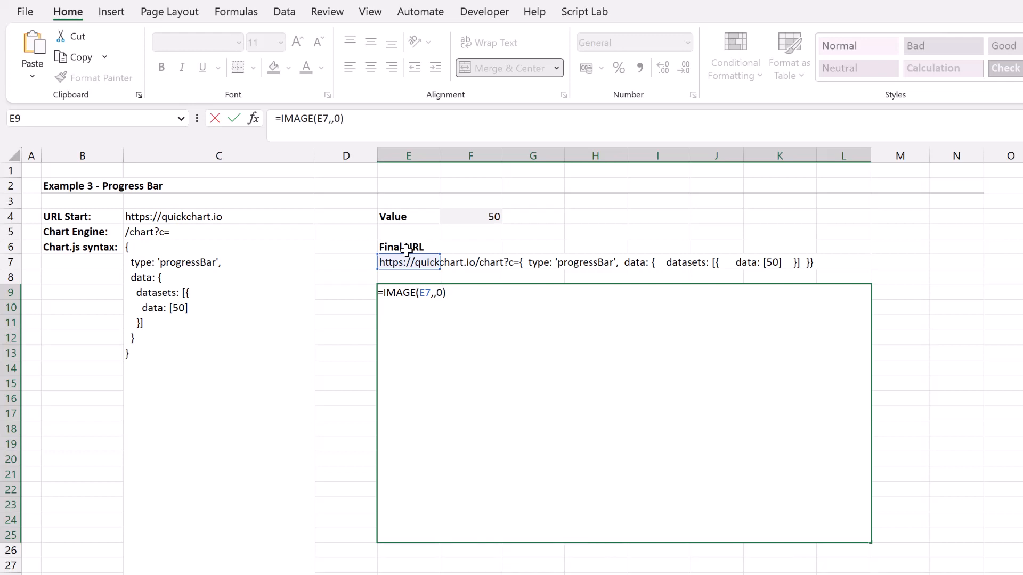
{"action": "key", "text": "Return"}
{"action": "left_click", "coordinate": [614, 383]}
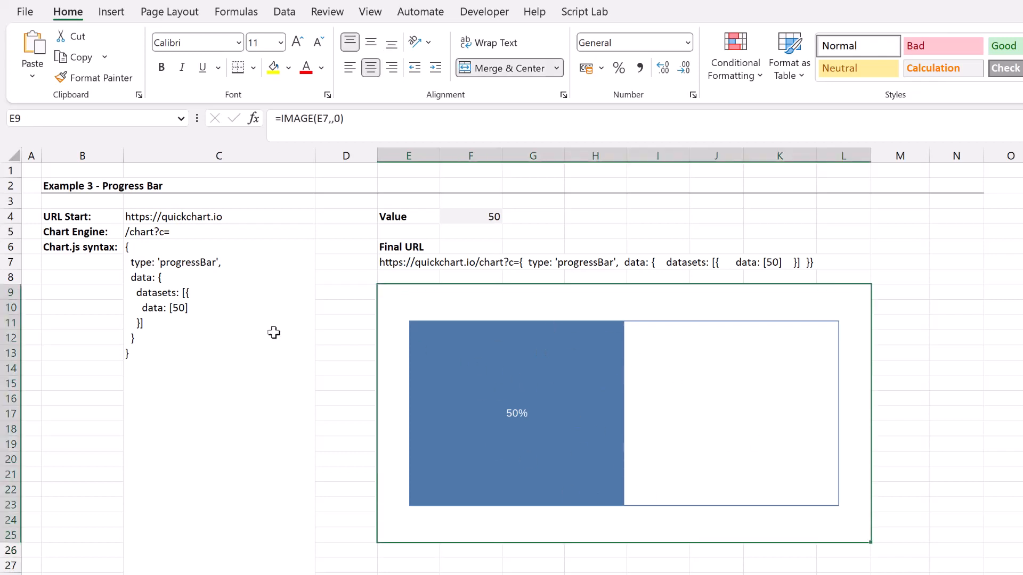
Turn the Chart.js syntax in C6 into a quoted text formula, replacing the fixed 50 in data with "&F4&".
{"action": "left_click", "coordinate": [205, 314]}
{"action": "double_click", "coordinate": [180, 309]}
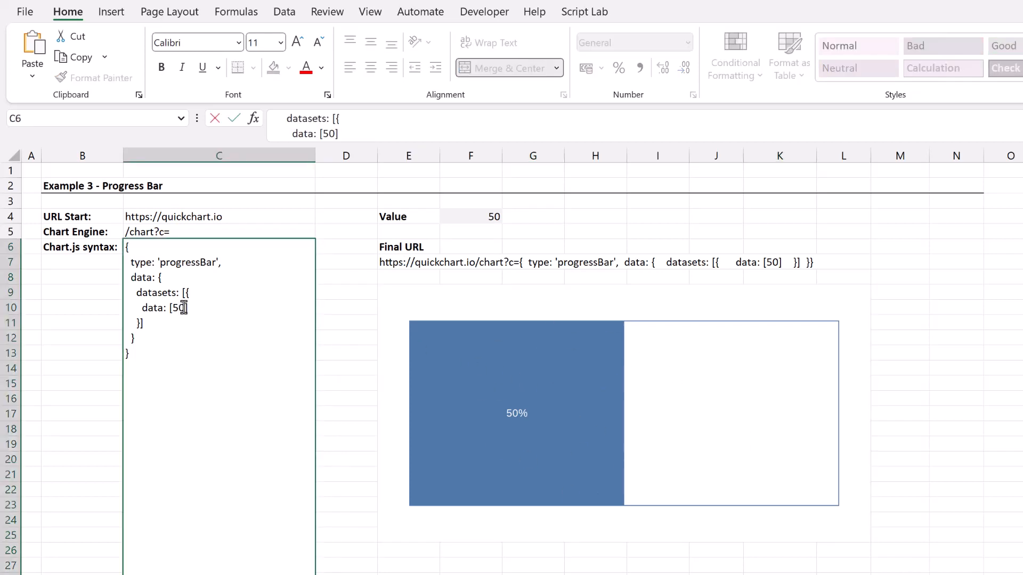
{"action": "key", "text": "BackSpace"}
{"action": "key", "text": "BackSpace"}
{"action": "left_click", "coordinate": [126, 247]}
{"action": "type", "text": "=\""}
{"action": "left_click", "coordinate": [140, 354]}
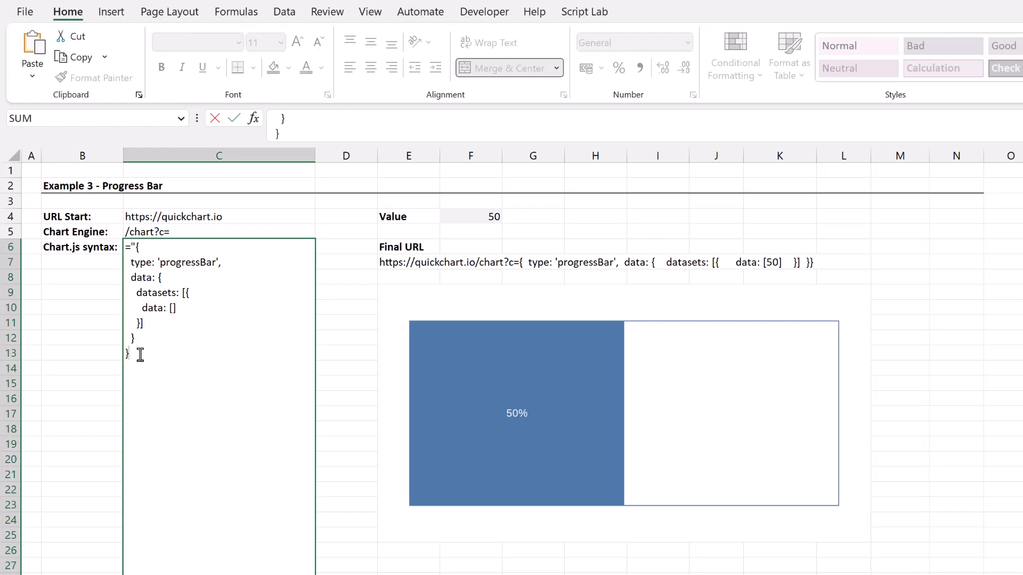
{"action": "type", "text": "\""}
{"action": "left_click", "coordinate": [187, 311]}
{"action": "type", "text": "\"&&\""}
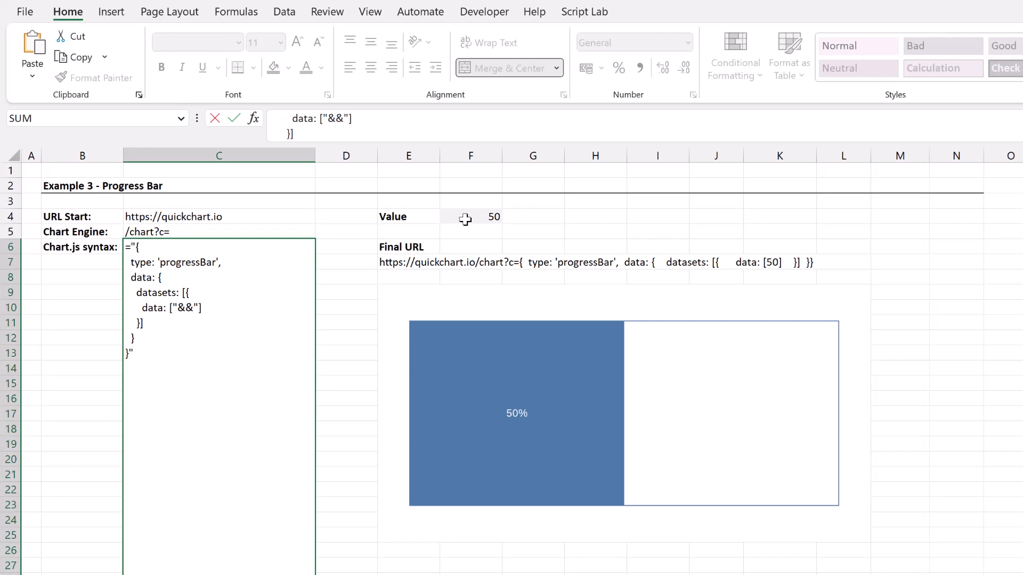
{"action": "left_click", "coordinate": [466, 218]}
{"action": "key", "text": "Return"}
Test the progress bar by setting the value in F4 to 100 and to 20.
{"action": "left_click", "coordinate": [465, 217]}
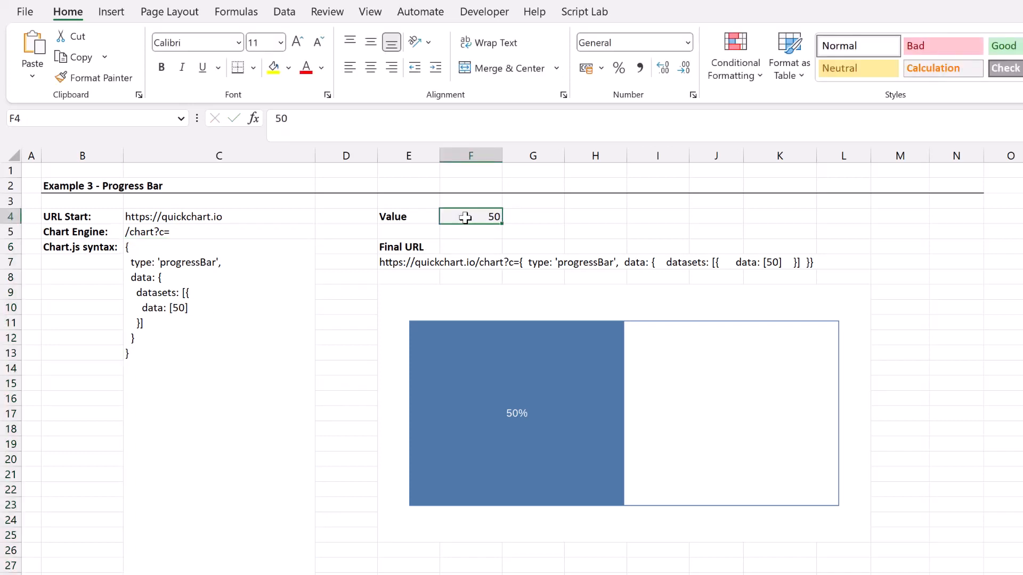
{"action": "type", "text": "100"}
{"action": "key", "text": "Return"}
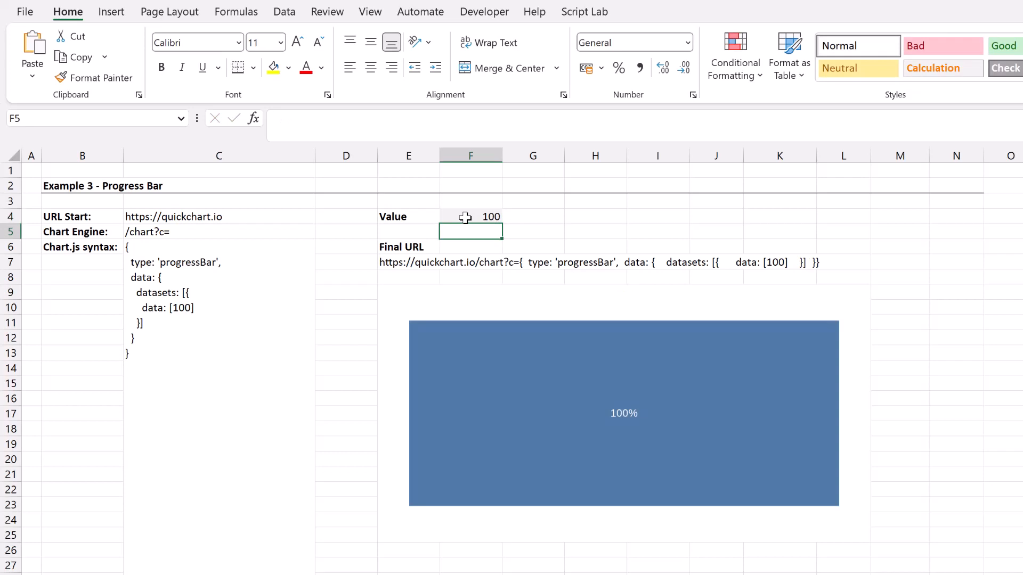
{"action": "left_click", "coordinate": [465, 218]}
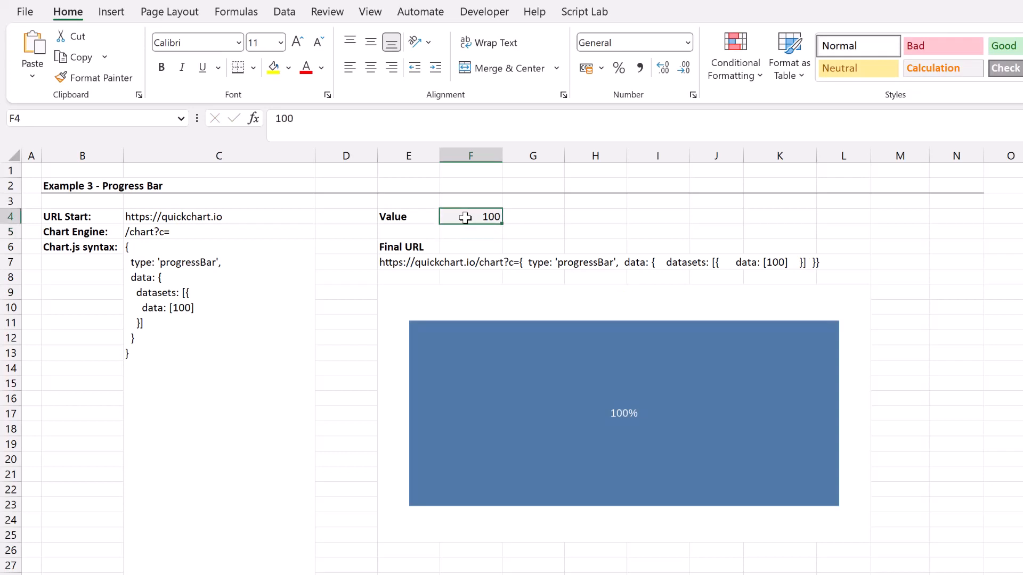
{"action": "type", "text": "20"}
{"action": "key", "text": "Return"}
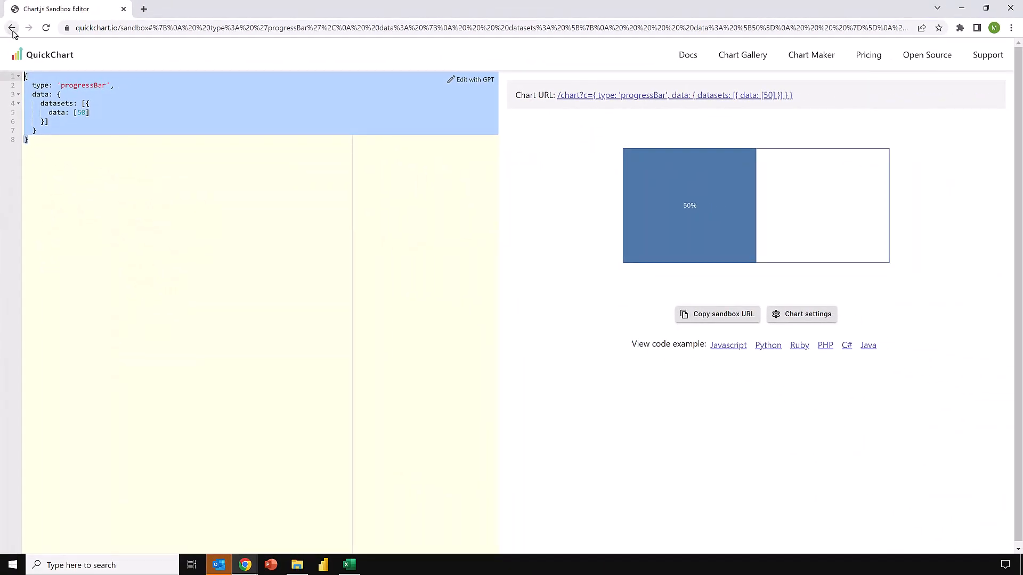
Leave the sandbox example in Chrome, and examine the Example 5 - Sankey Diagram data, chart and syntax and the Example 6 sheet in Excel.
{"action": "left_click", "coordinate": [12, 28]}
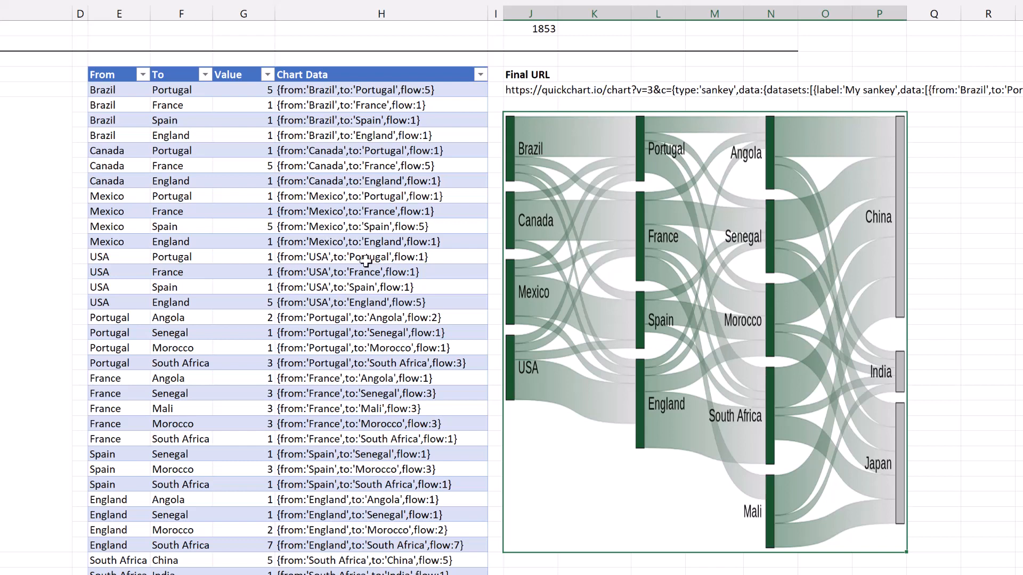
{"action": "scroll", "coordinate": [334, 262], "scroll_direction": "down", "scroll_amount": 5}
{"action": "scroll", "coordinate": [334, 263], "scroll_direction": "down", "scroll_amount": 4}
{"action": "scroll", "coordinate": [333, 263], "scroll_direction": "up", "scroll_amount": 2}
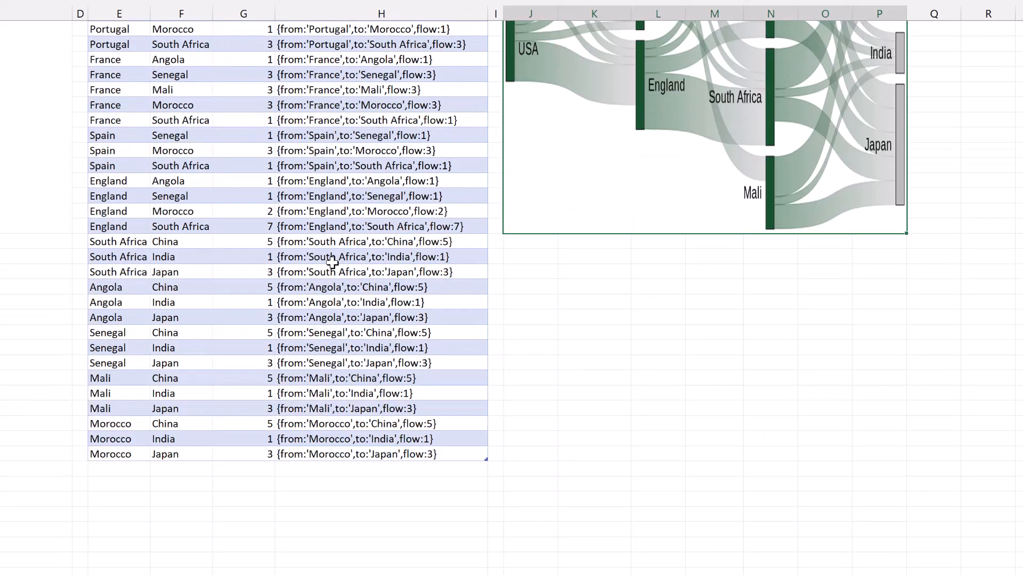
{"action": "scroll", "coordinate": [333, 261], "scroll_direction": "up", "scroll_amount": 8}
{"action": "scroll", "coordinate": [328, 260], "scroll_direction": "left", "scroll_amount": 4}
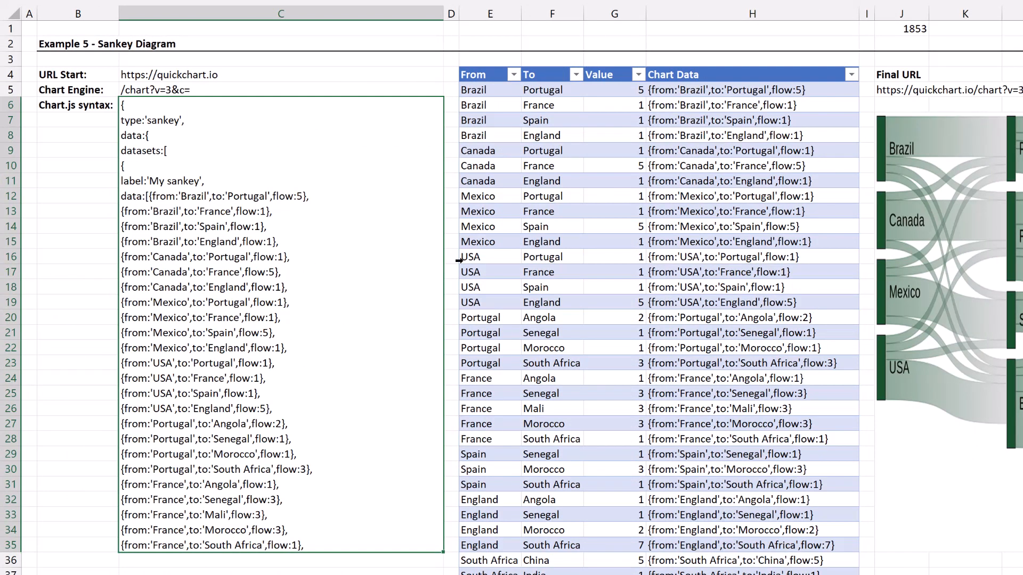
{"action": "left_click", "coordinate": [546, 254]}
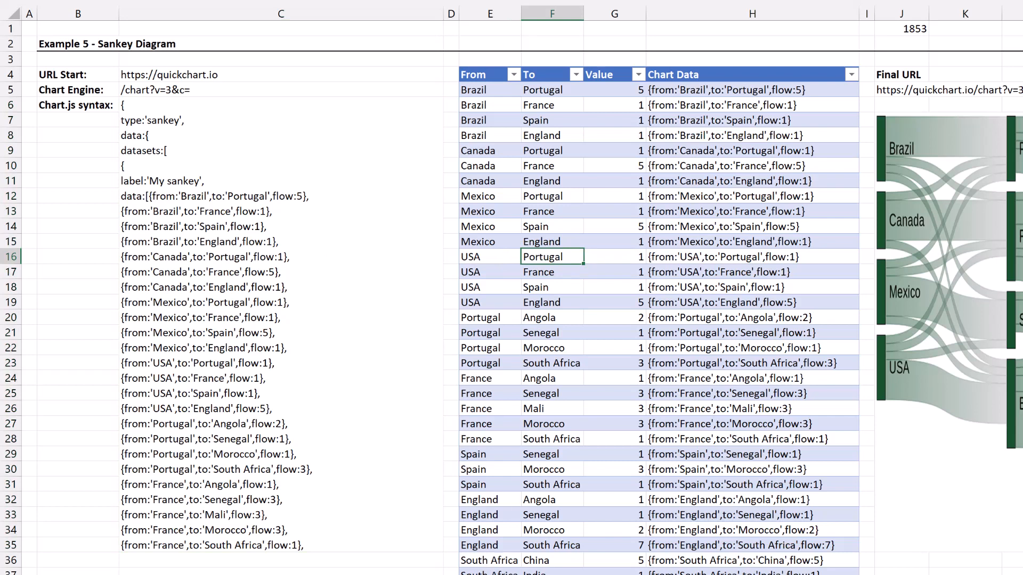
{"action": "key", "text": "ctrl+Page_Down"}
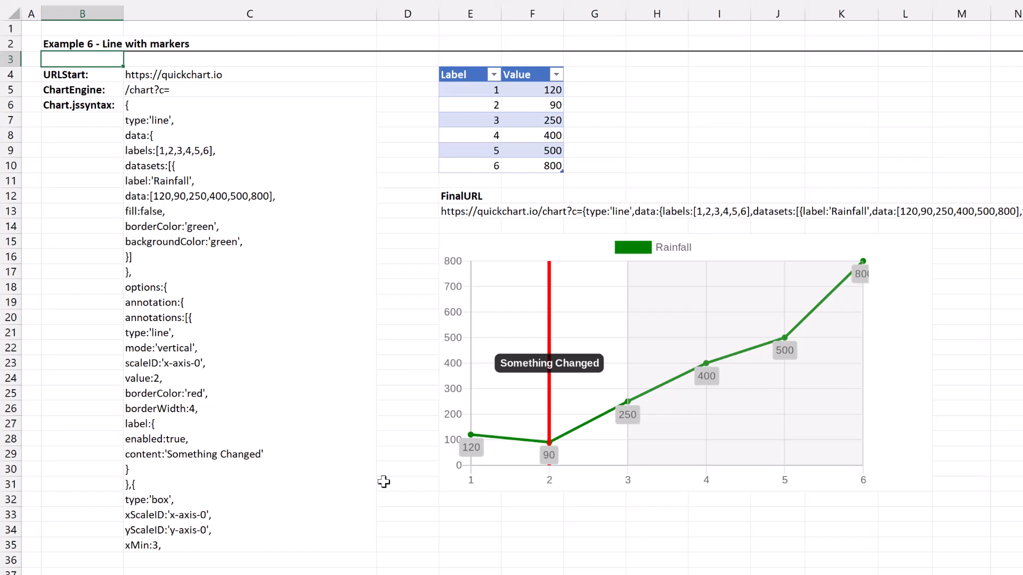
Switch to the Chart Gallery in Chrome and open QuickChart's Chart Maker at its data settings.
{"action": "left_click", "coordinate": [372, 573]}
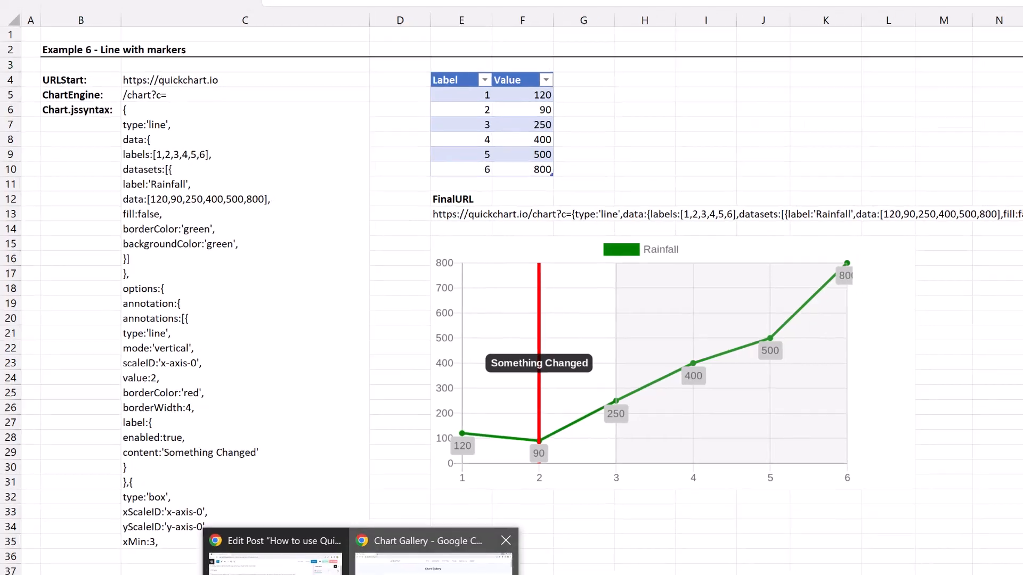
{"action": "left_click", "coordinate": [441, 554]}
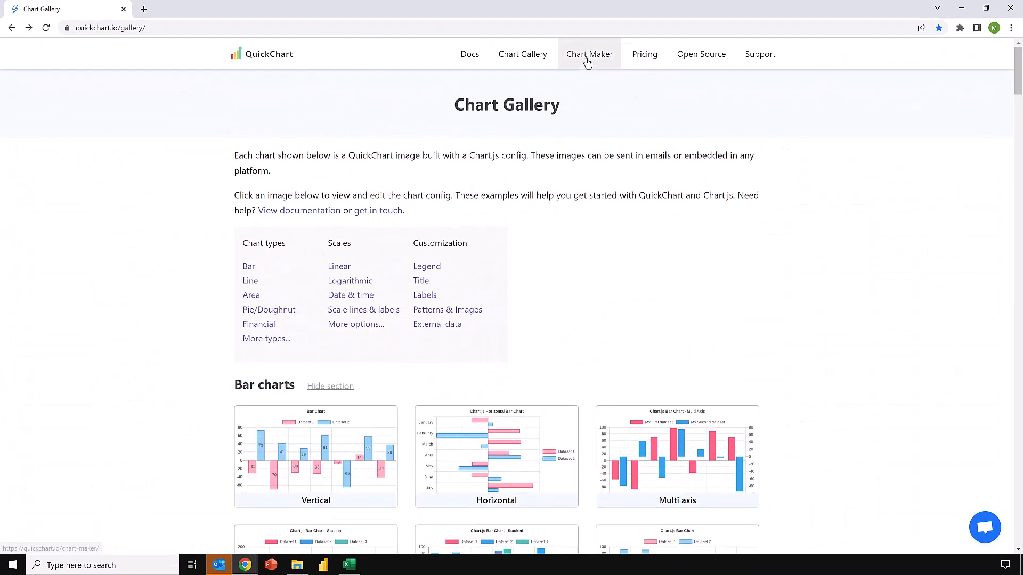
{"action": "left_click", "coordinate": [596, 59]}
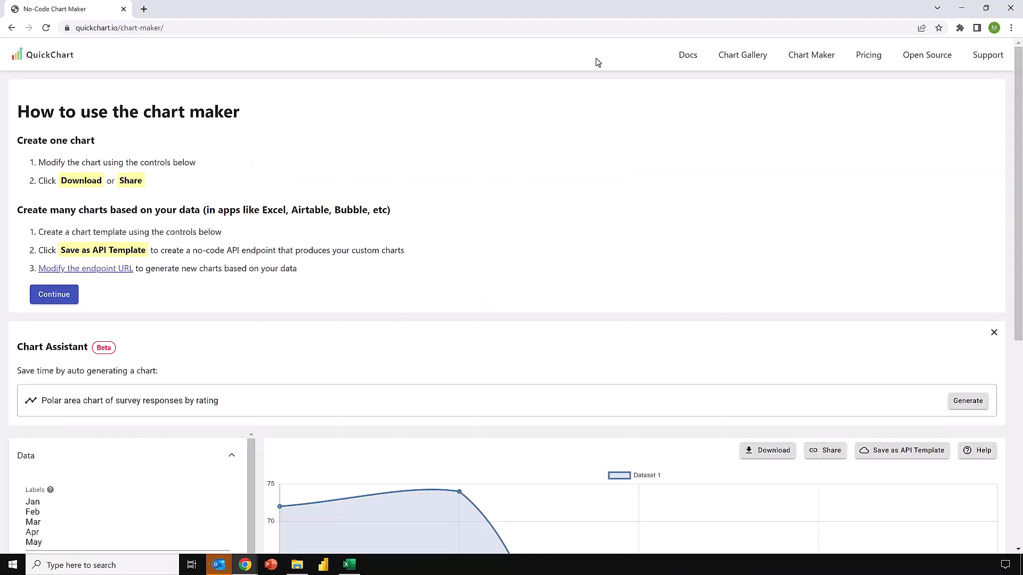
{"action": "scroll", "coordinate": [176, 235], "scroll_direction": "down", "scroll_amount": 6}
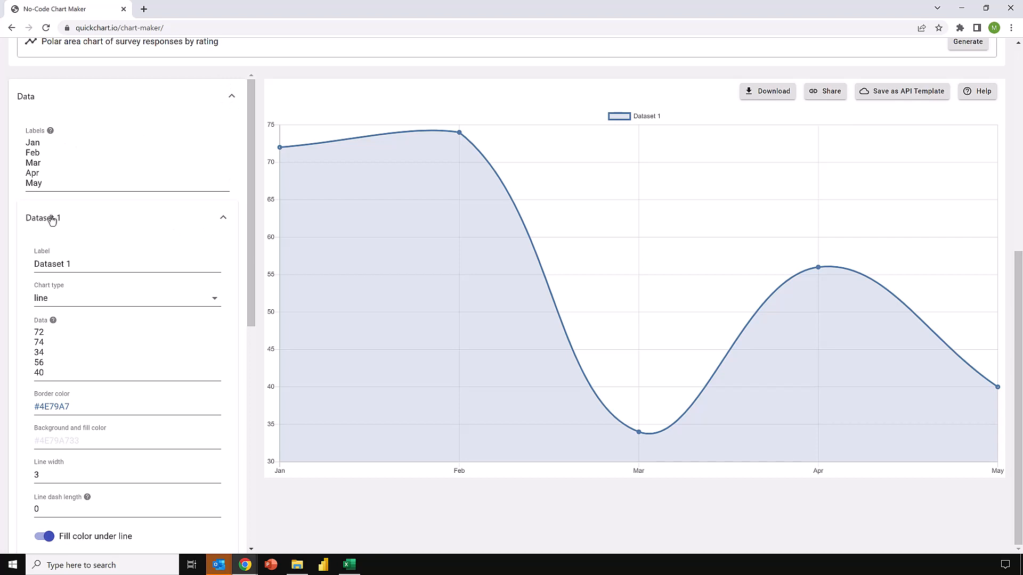
Change Dataset 1's chart type to pie and finally to polarArea, and look over the remaining chart settings.
{"action": "left_click", "coordinate": [212, 303]}
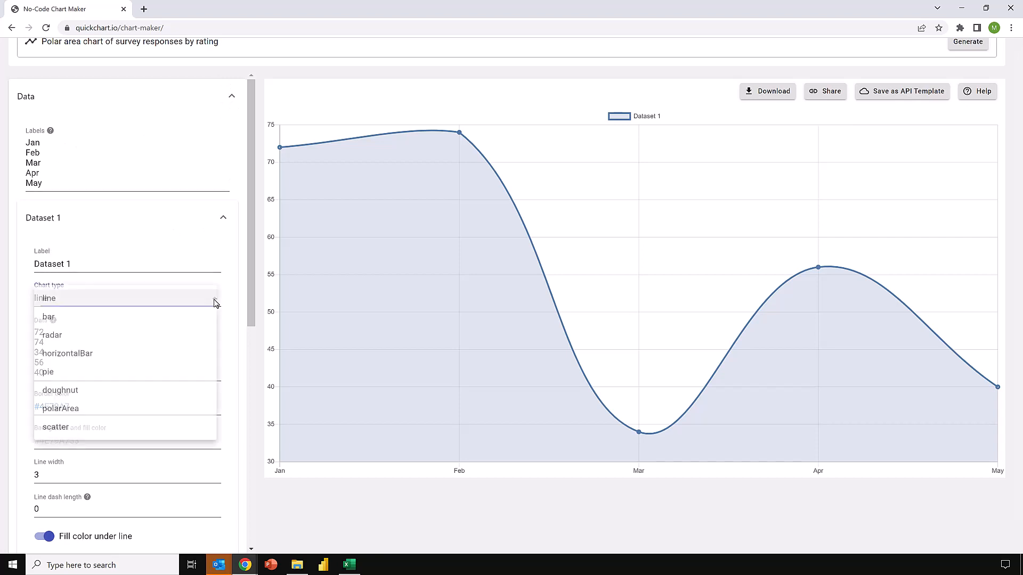
{"action": "left_click", "coordinate": [59, 376]}
{"action": "left_click", "coordinate": [174, 306]}
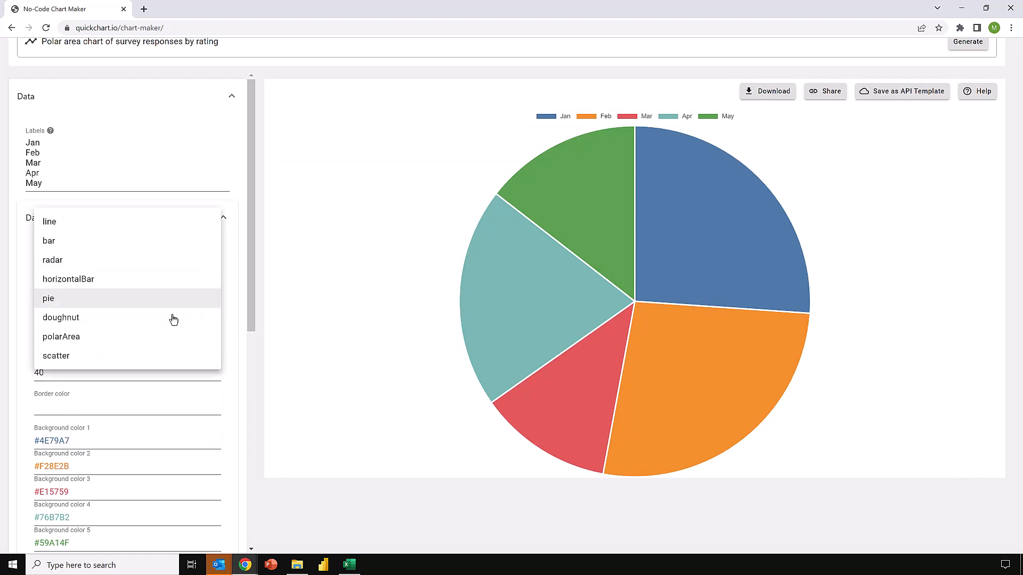
{"action": "left_click", "coordinate": [126, 337]}
{"action": "scroll", "coordinate": [135, 274], "scroll_direction": "down", "scroll_amount": 3}
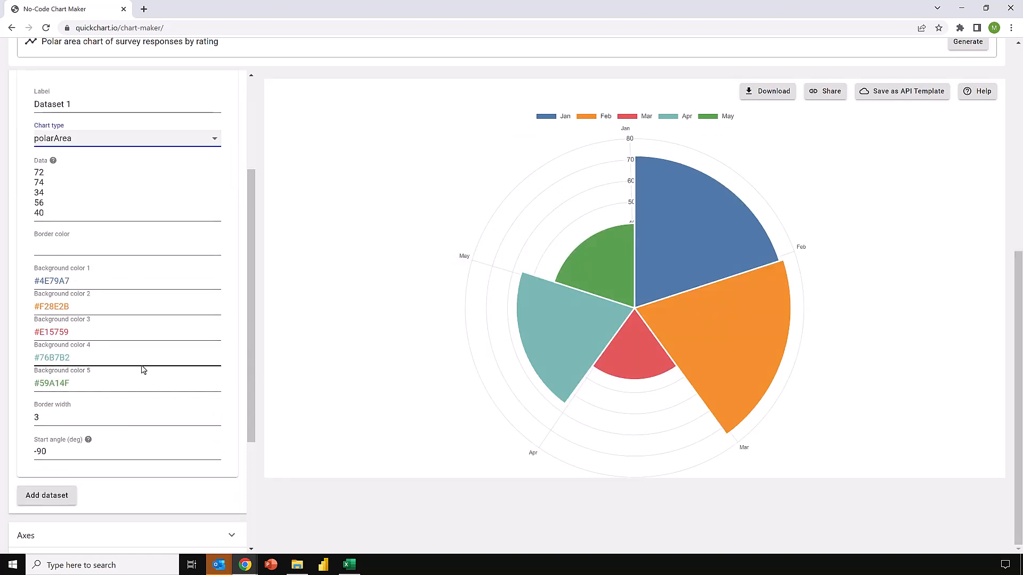
{"action": "scroll", "coordinate": [143, 369], "scroll_direction": "down", "scroll_amount": 3}
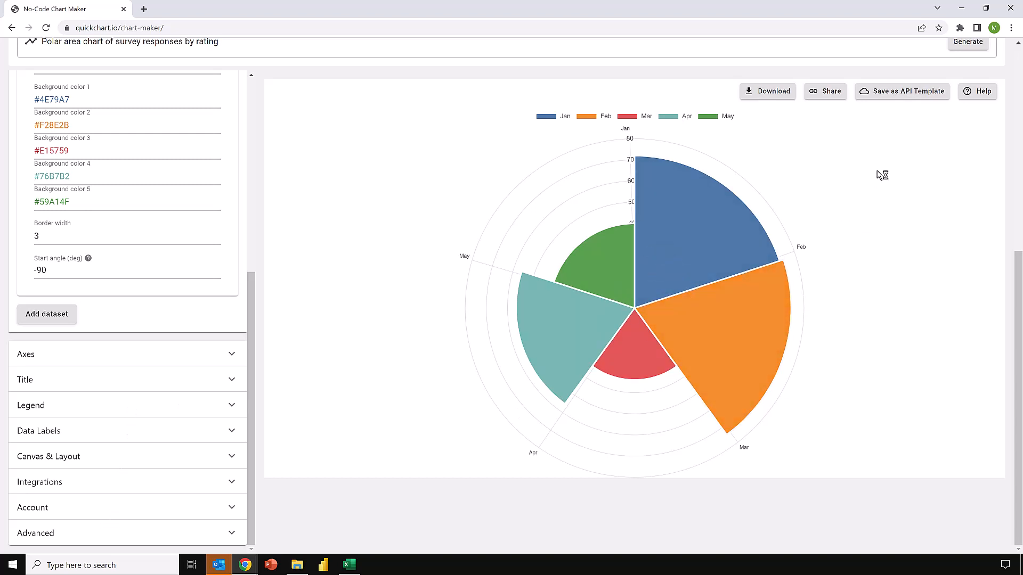
Save the chart as an API template, and examine its endpoint URL and the combined override example with title, labels and data1 values.
{"action": "left_click", "coordinate": [916, 98]}
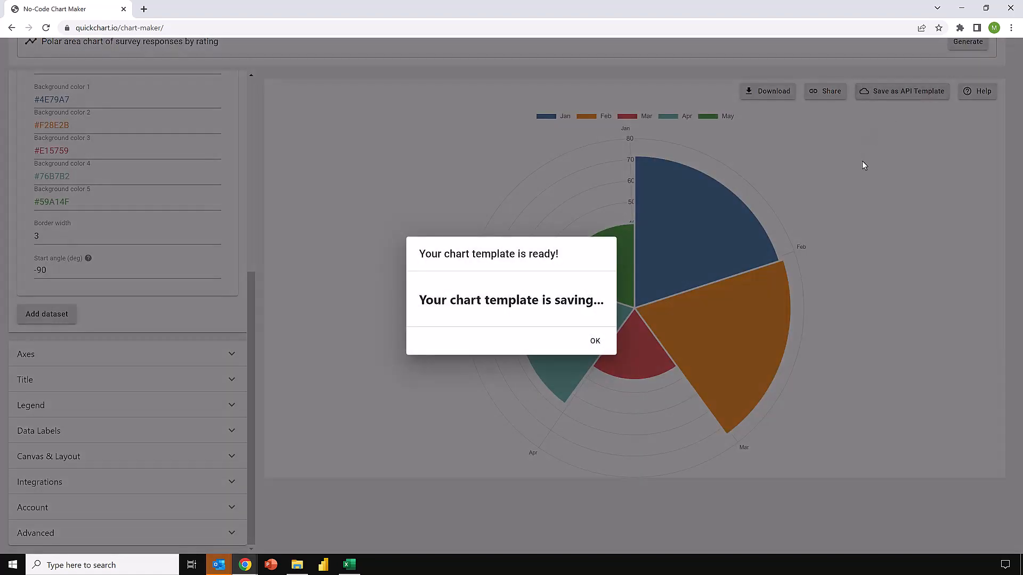
{"action": "left_click_drag", "start_coordinate": [468, 202], "coordinate": [376, 186]}
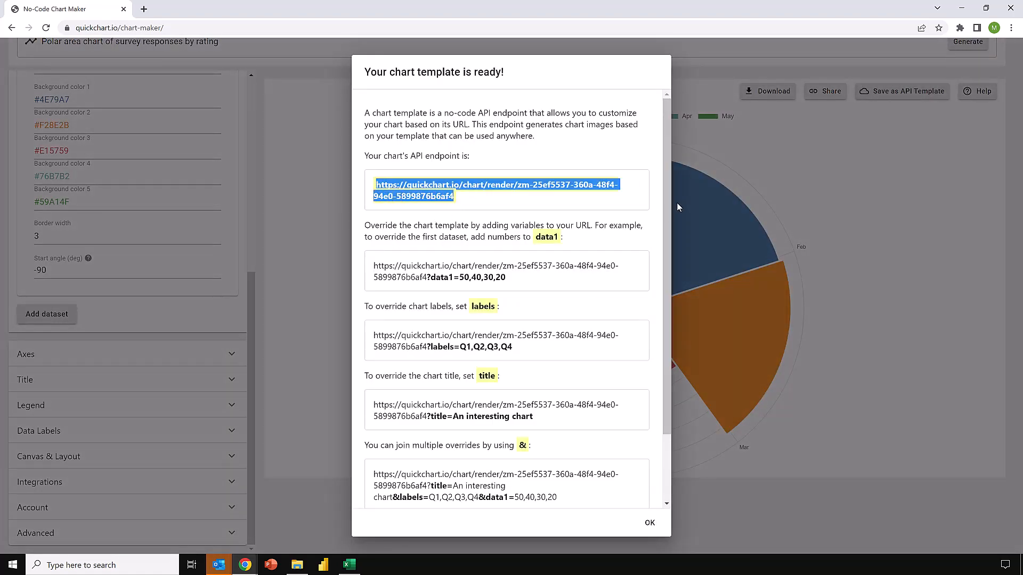
{"action": "left_click_drag", "start_coordinate": [666, 200], "coordinate": [647, 257]}
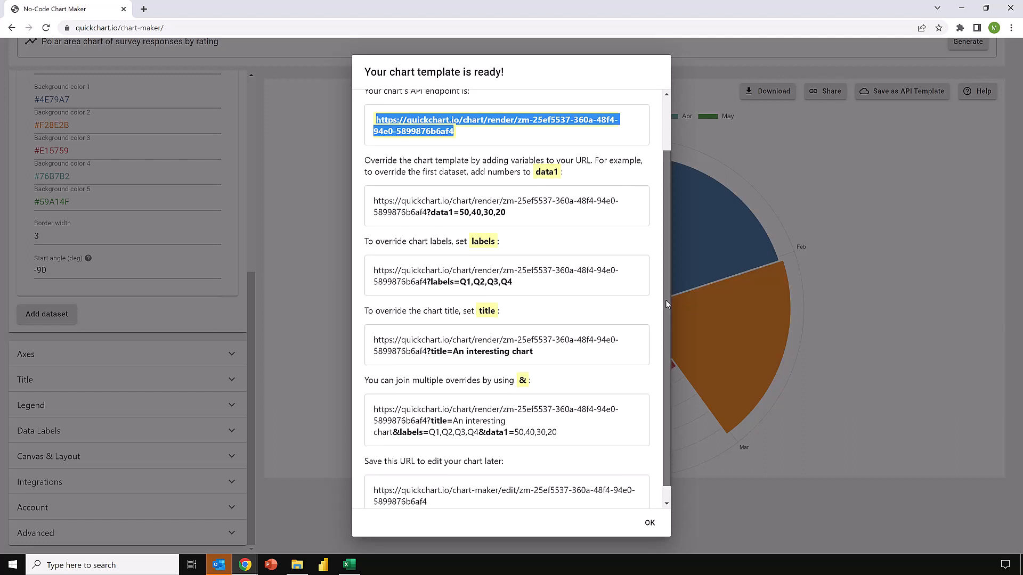
{"action": "left_click_drag", "start_coordinate": [667, 302], "coordinate": [664, 331]}
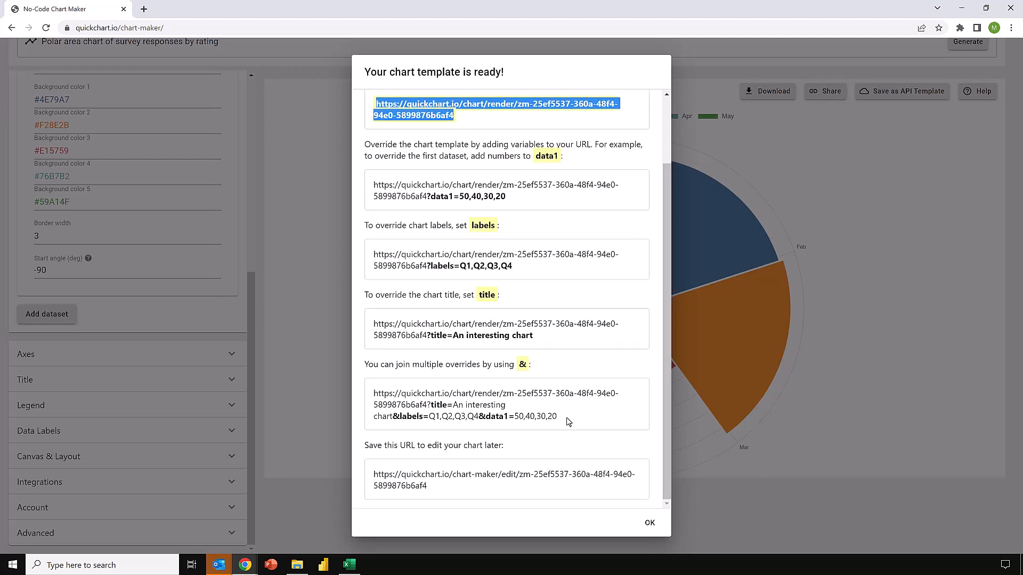
{"action": "left_click_drag", "start_coordinate": [571, 420], "coordinate": [516, 418]}
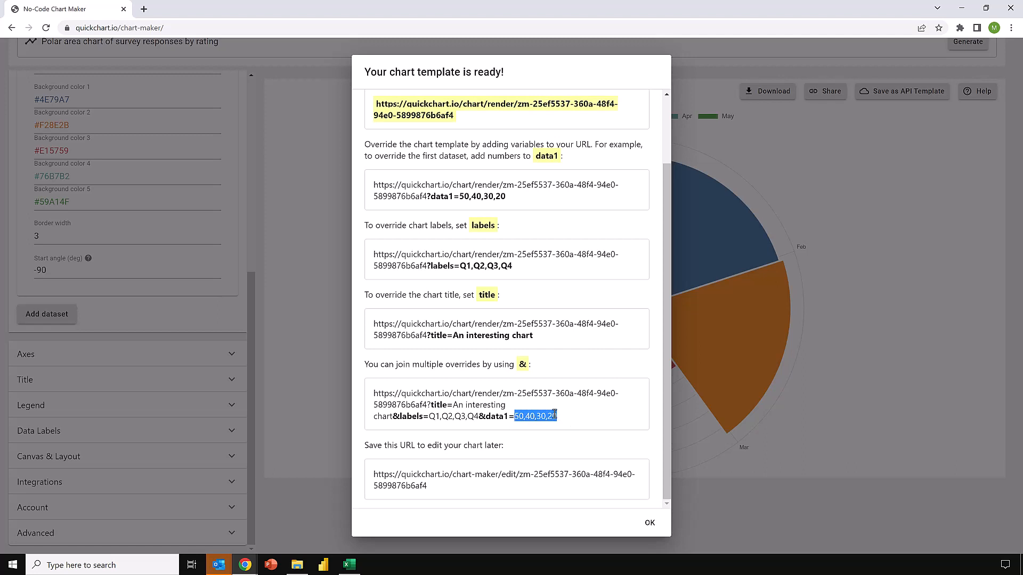
{"action": "left_click_drag", "start_coordinate": [572, 422], "coordinate": [372, 394]}
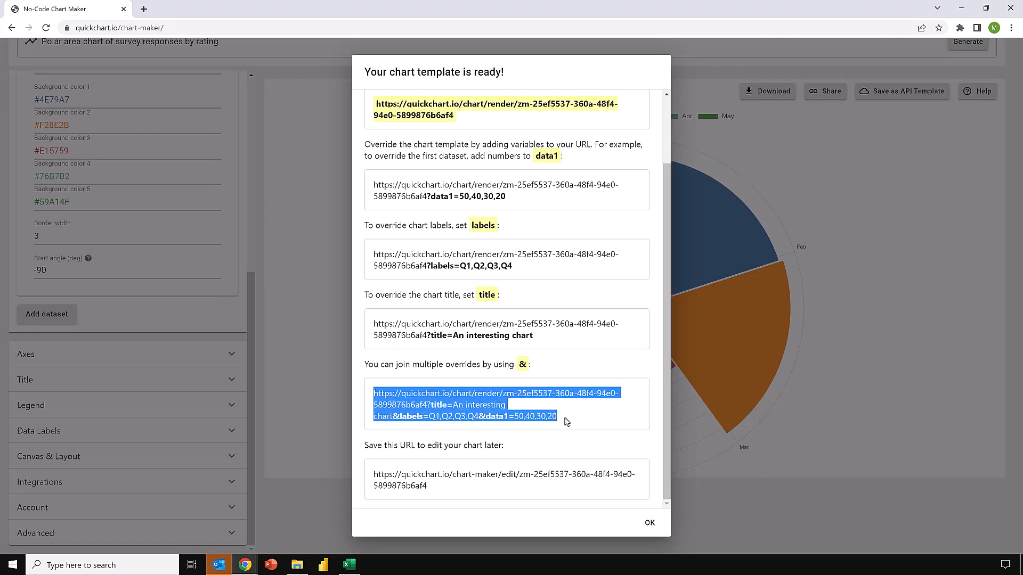
{"action": "left_click_drag", "start_coordinate": [569, 422], "coordinate": [515, 418]}
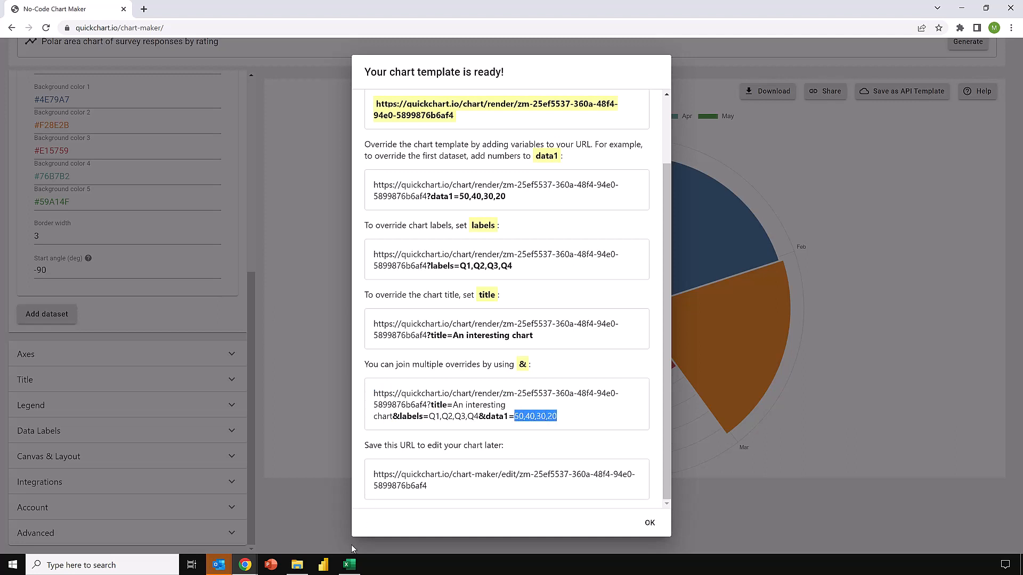
Switch to Excel and examine the TEXTJOIN formula in C6 of the Example 6 - CHART MAKER sheet, leaving it unedited.
{"action": "left_click", "coordinate": [349, 565]}
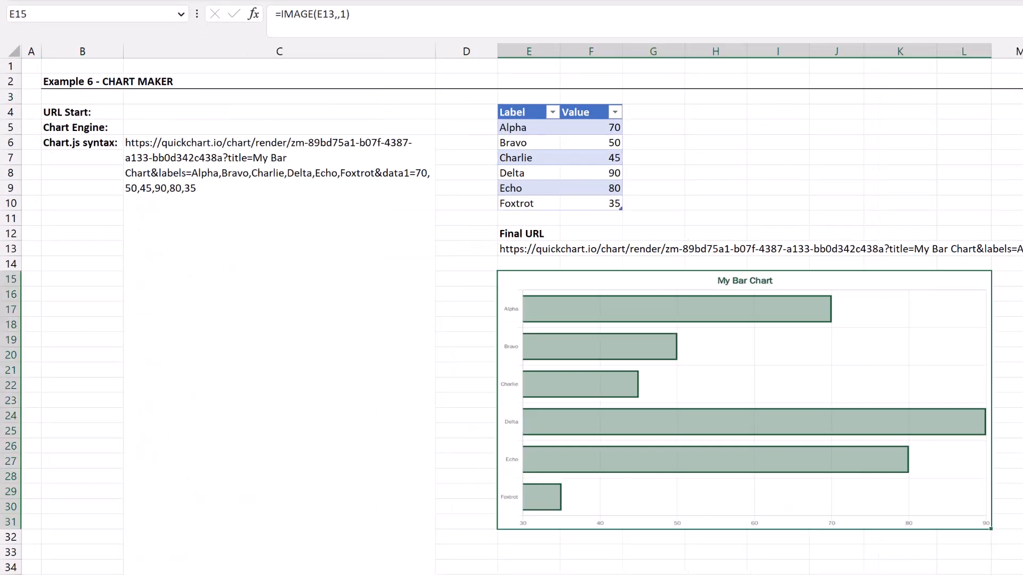
{"action": "left_click", "coordinate": [357, 338]}
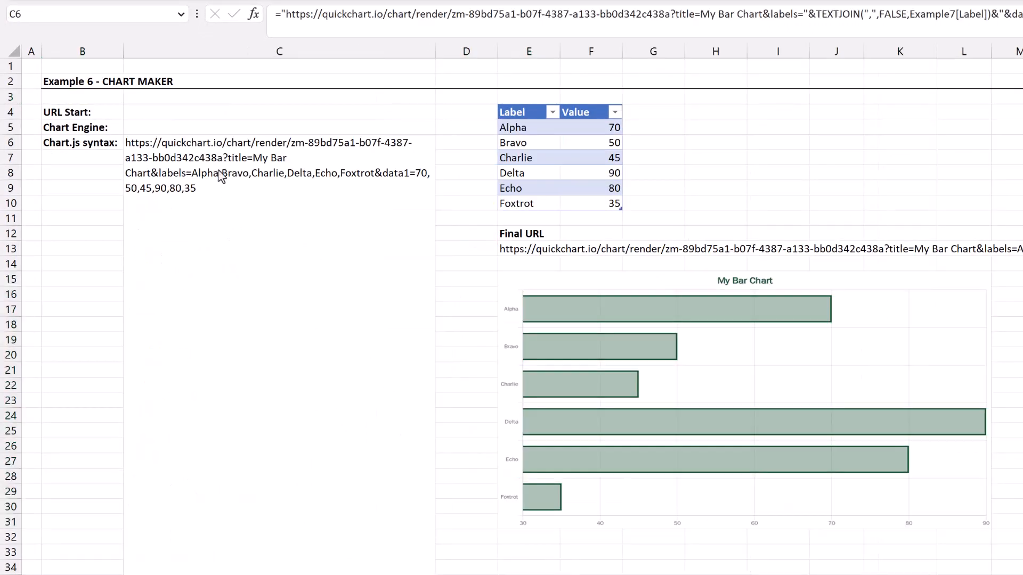
{"action": "double_click", "coordinate": [210, 186]}
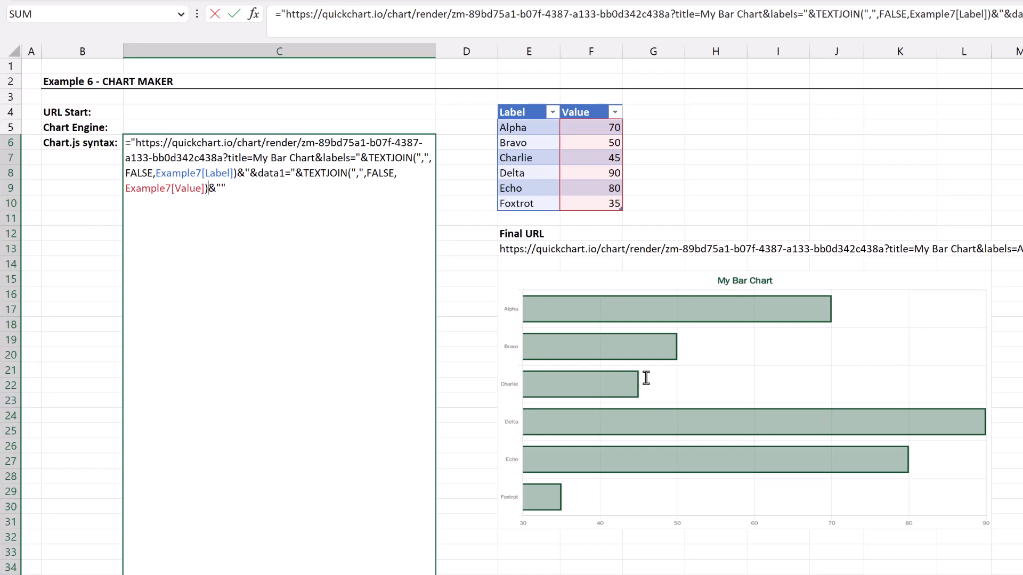
{"action": "key", "text": "Return"}
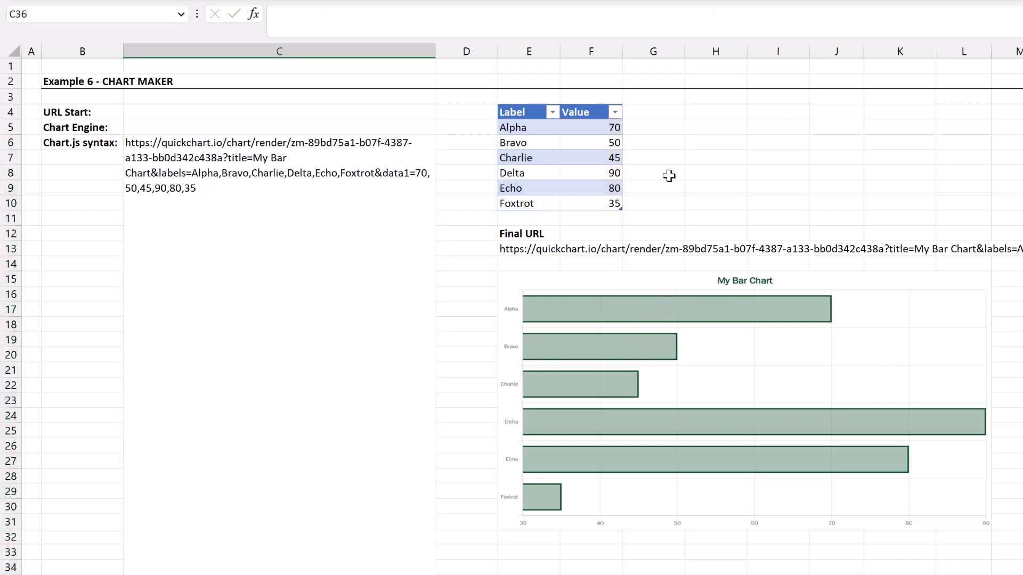